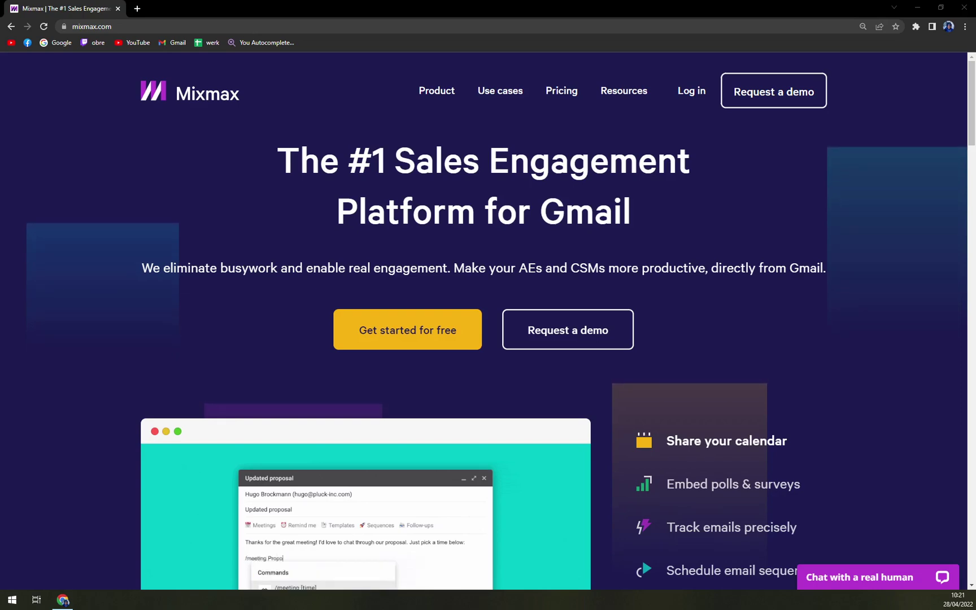
# - Scroll the Mixmax homepage down to the customer logos and back to the top
pyautogui.scroll(-5, 356, 528)
pyautogui.scroll(-2, 378, 453)
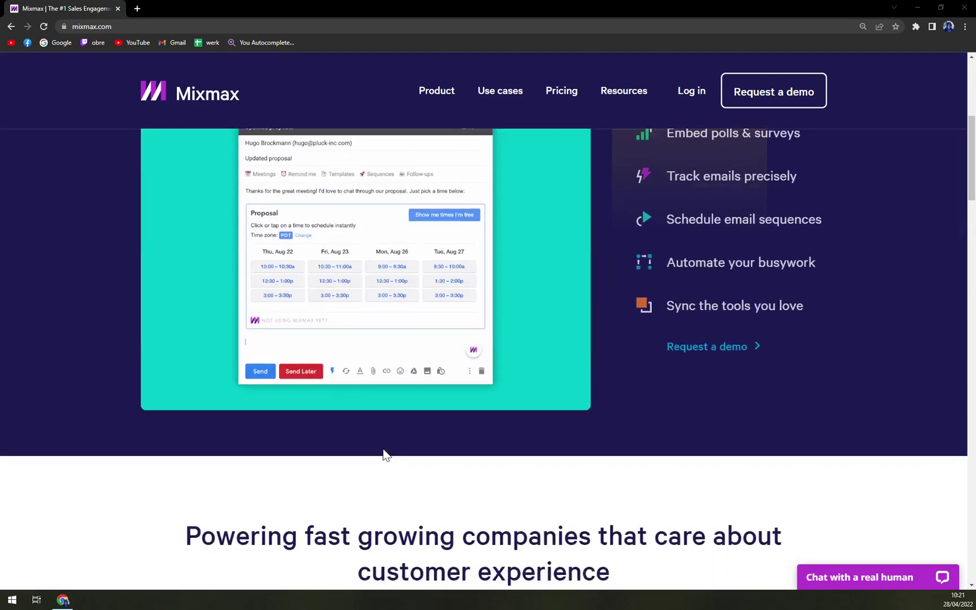
pyautogui.scroll(-2, 388, 450)
pyautogui.scroll(-2, 394, 435)
pyautogui.scroll(-2, 404, 426)
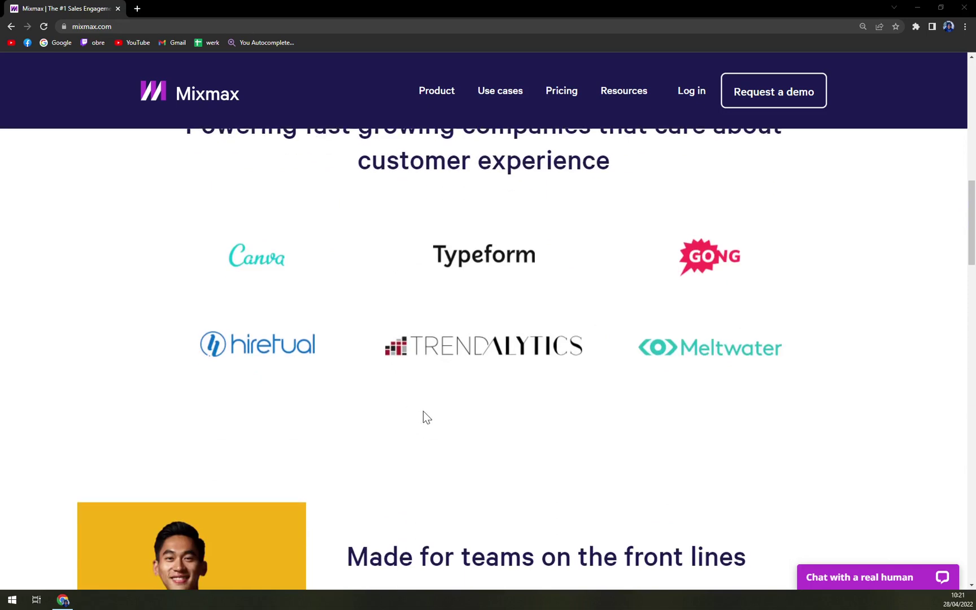
pyautogui.scroll(-1, 426, 417)
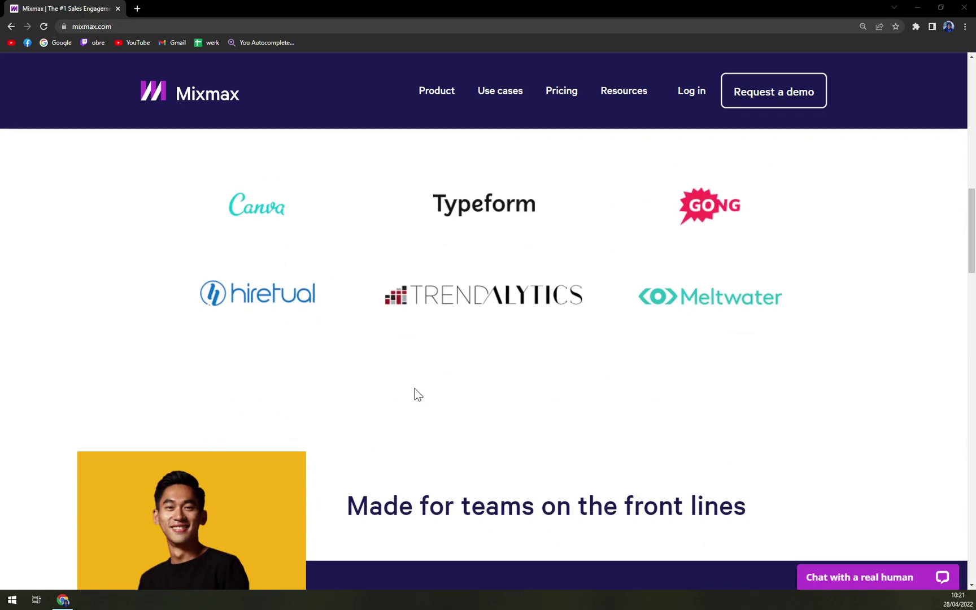
pyautogui.scroll(-5, 416, 393)
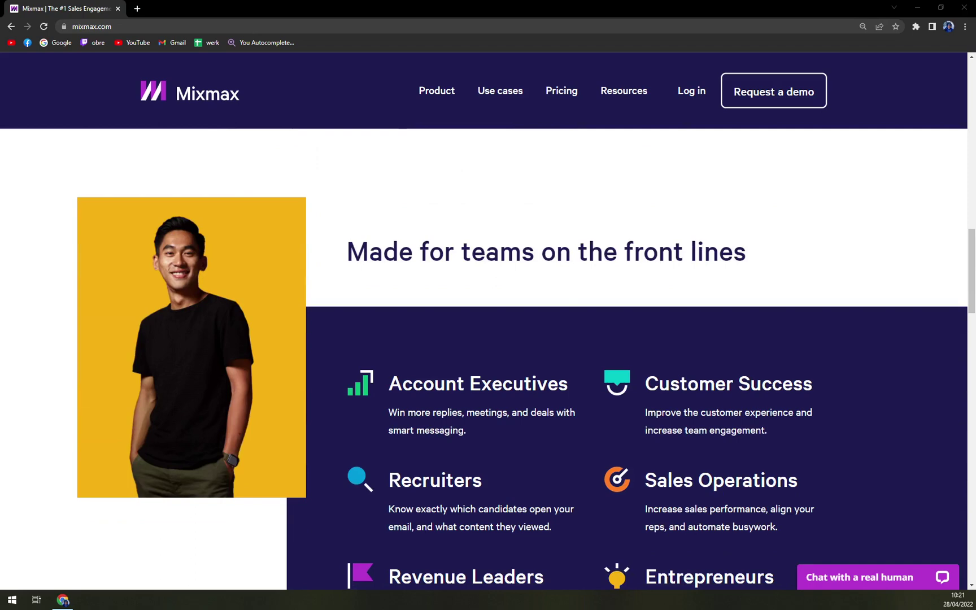
pyautogui.scroll(3, 488, 372)
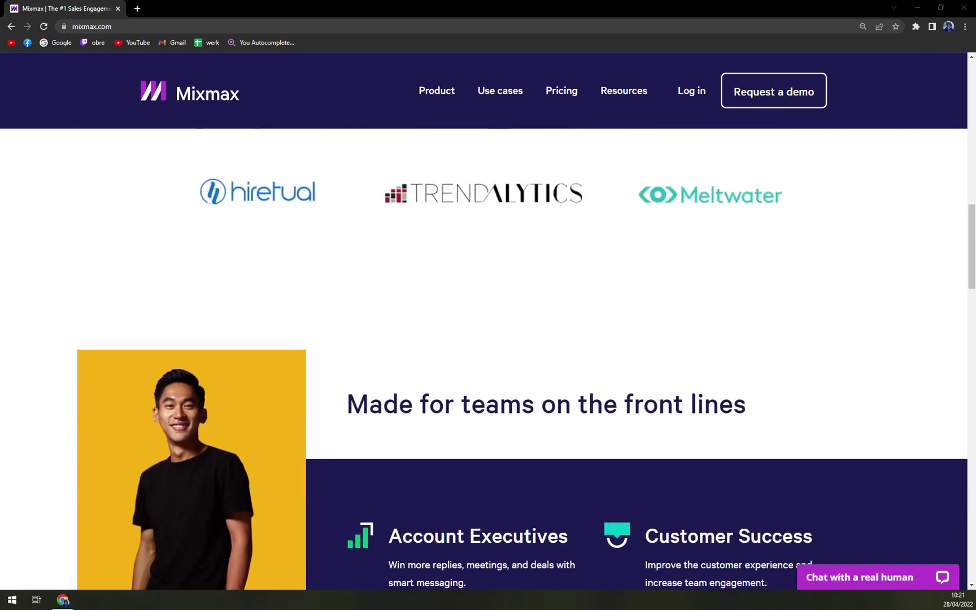
pyautogui.scroll(1, 417, 396)
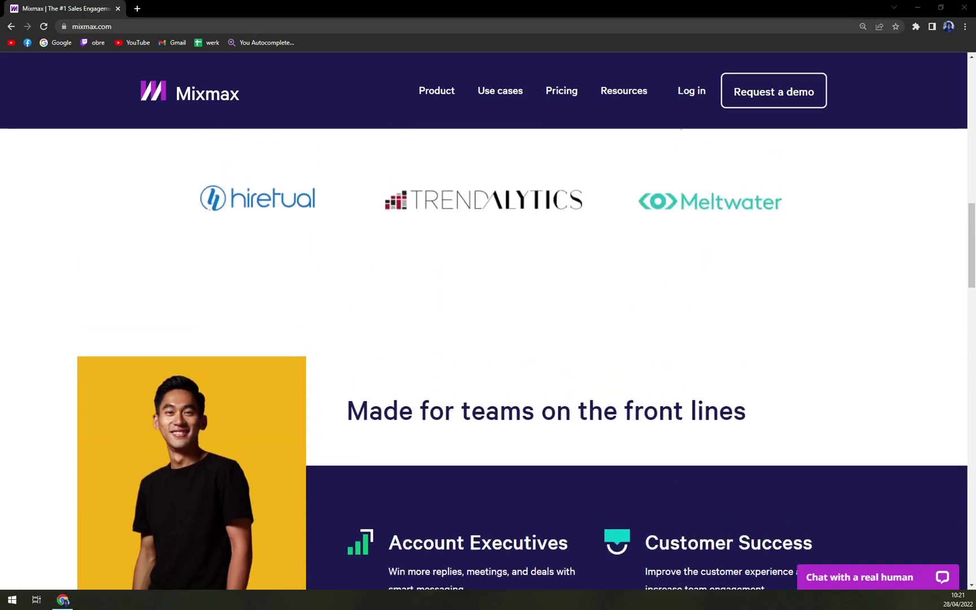
pyautogui.scroll(6, 418, 396)
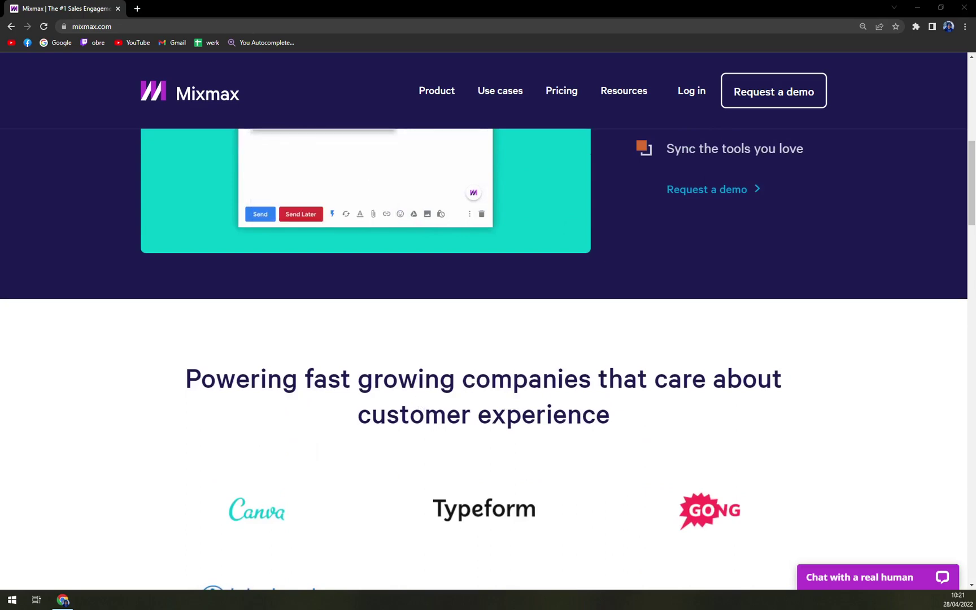
pyautogui.scroll(5, 416, 402)
pyautogui.scroll(1, 416, 402)
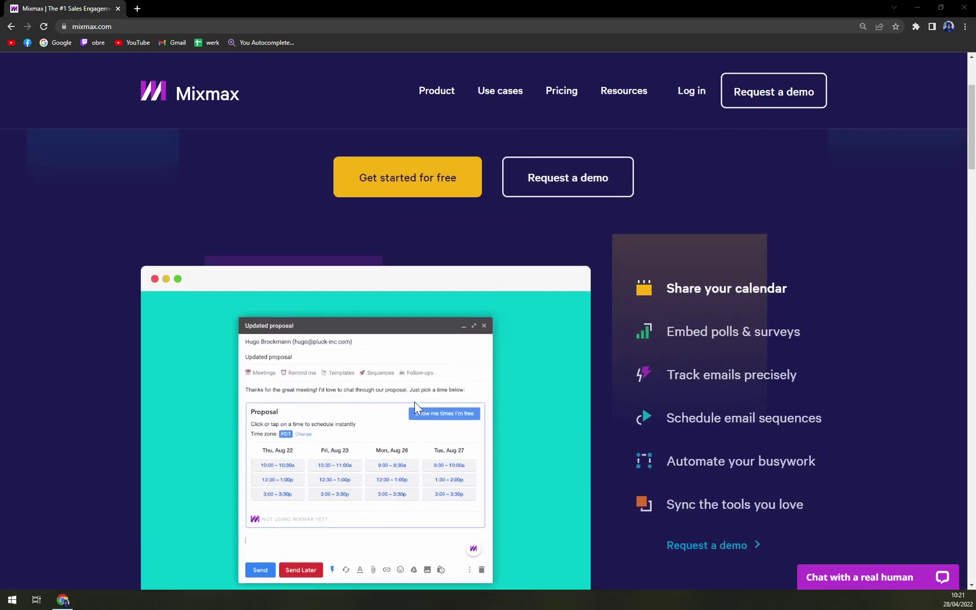
pyautogui.scroll(3, 415, 402)
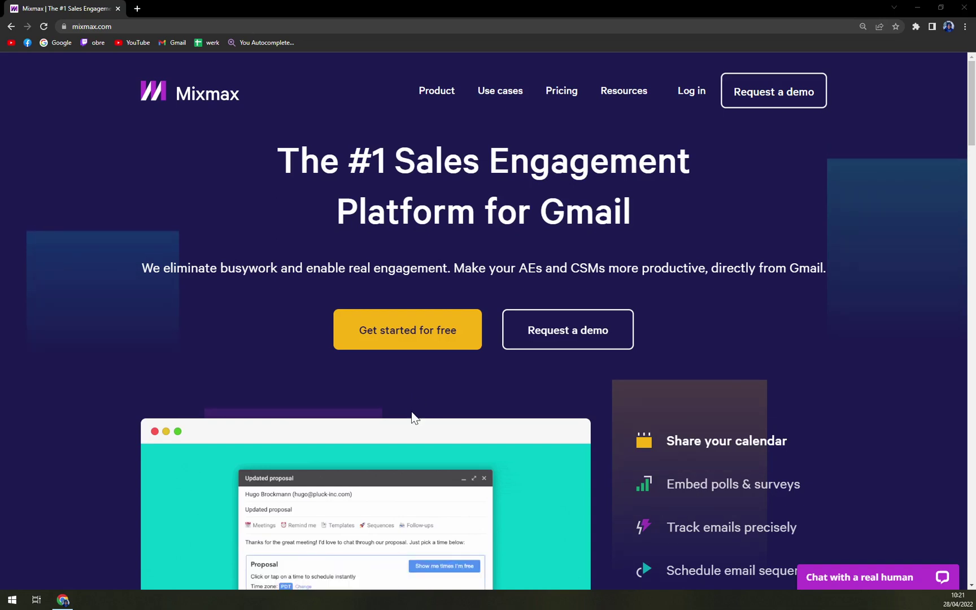
pyautogui.scroll(-2, 414, 418)
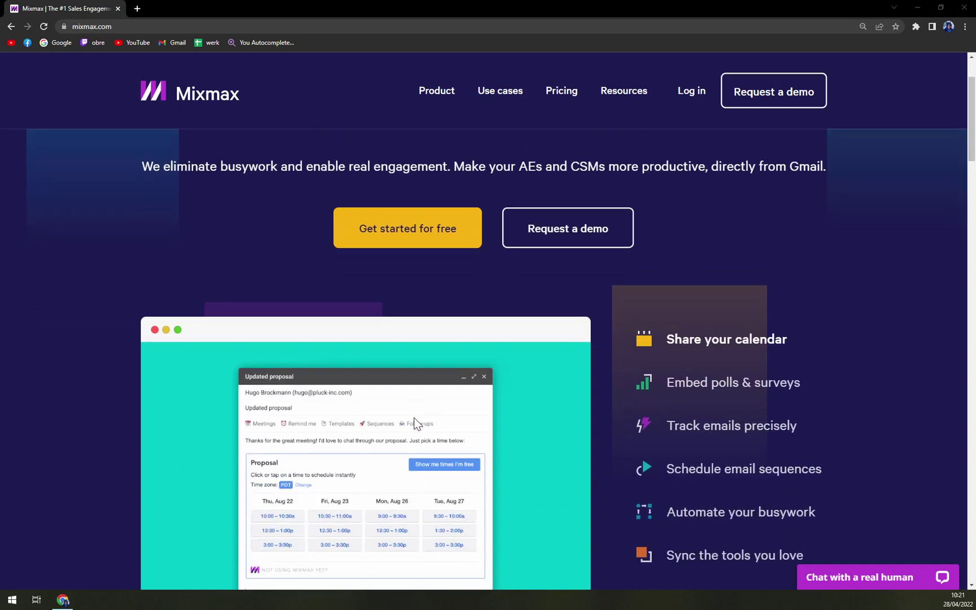
pyautogui.scroll(-3, 414, 421)
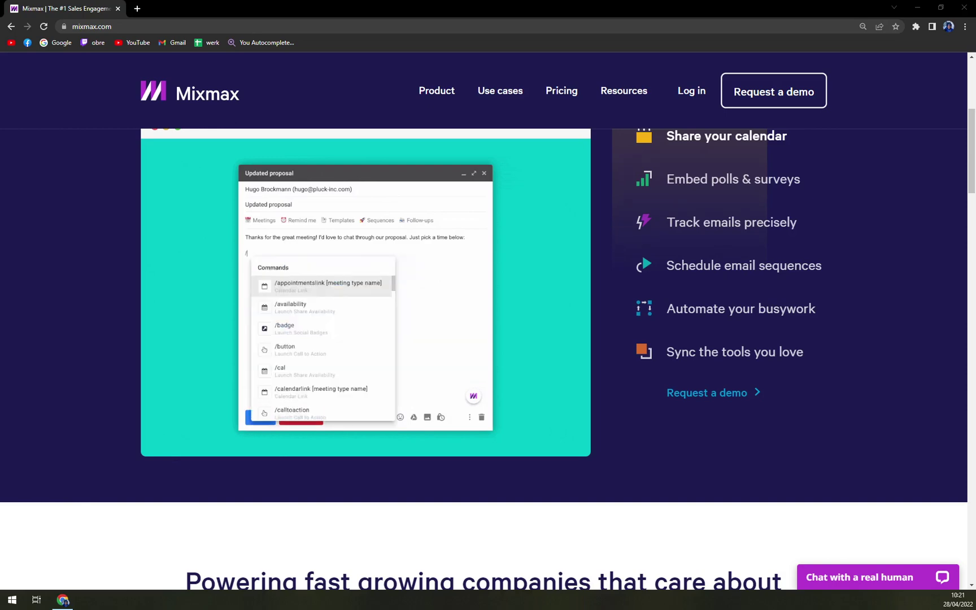
pyautogui.scroll(5, 103, 378)
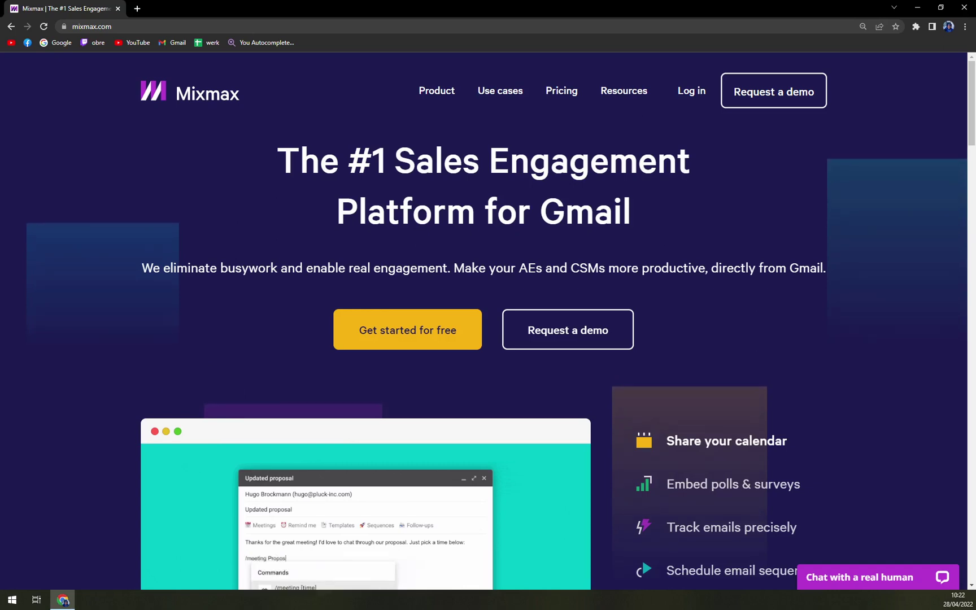
pyautogui.scroll(-8, 297, 371)
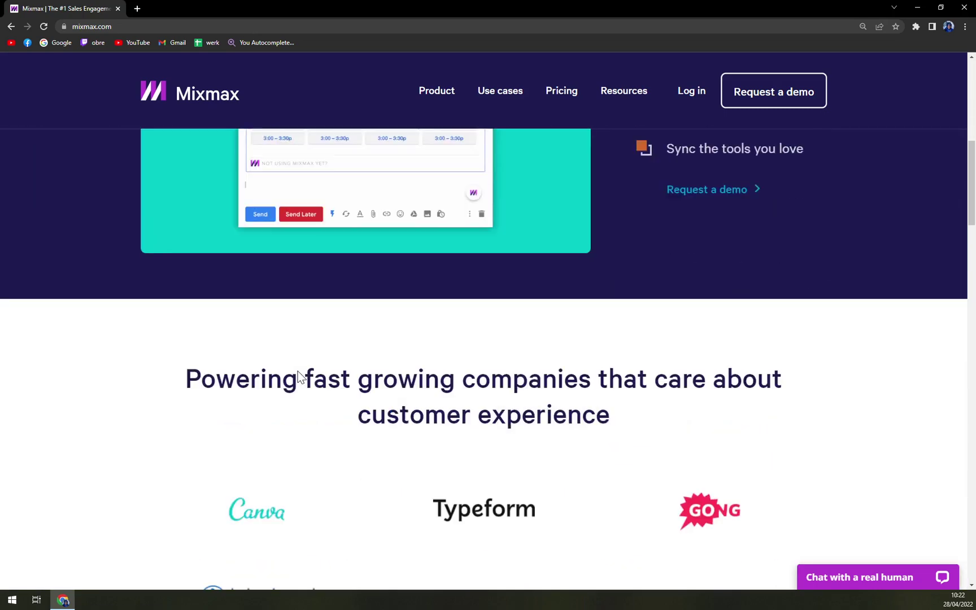
pyautogui.scroll(8, 302, 374)
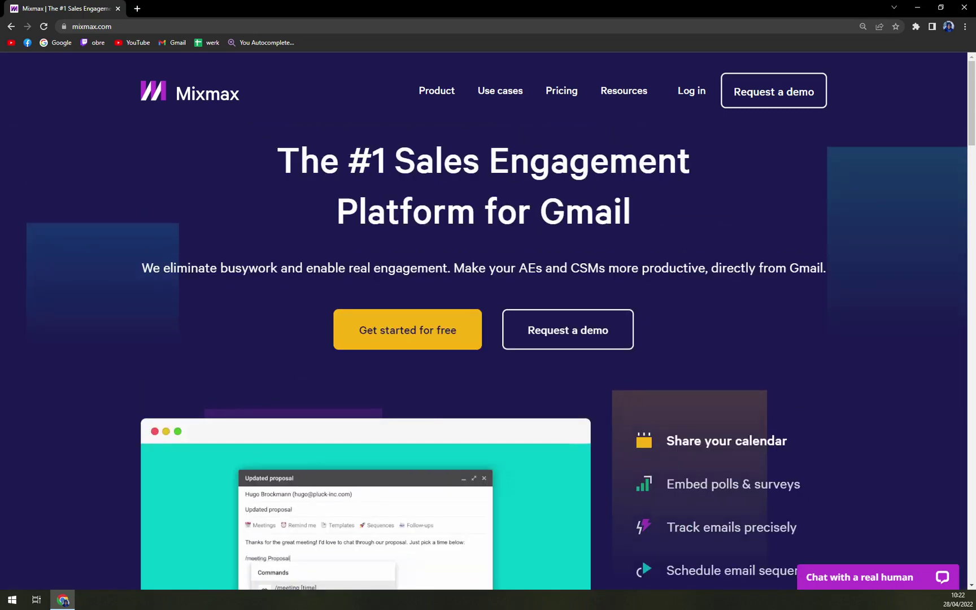
# - Open Pricing and browse the Free, Starter, SMB, Growth and Enterprise plan cards
pyautogui.click(546, 97)
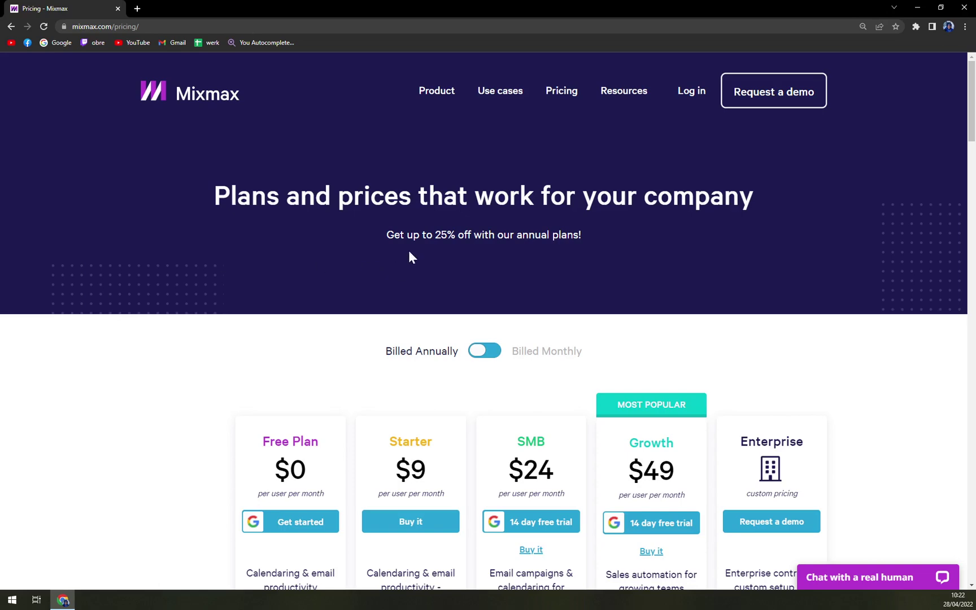
pyautogui.scroll(-5, 410, 257)
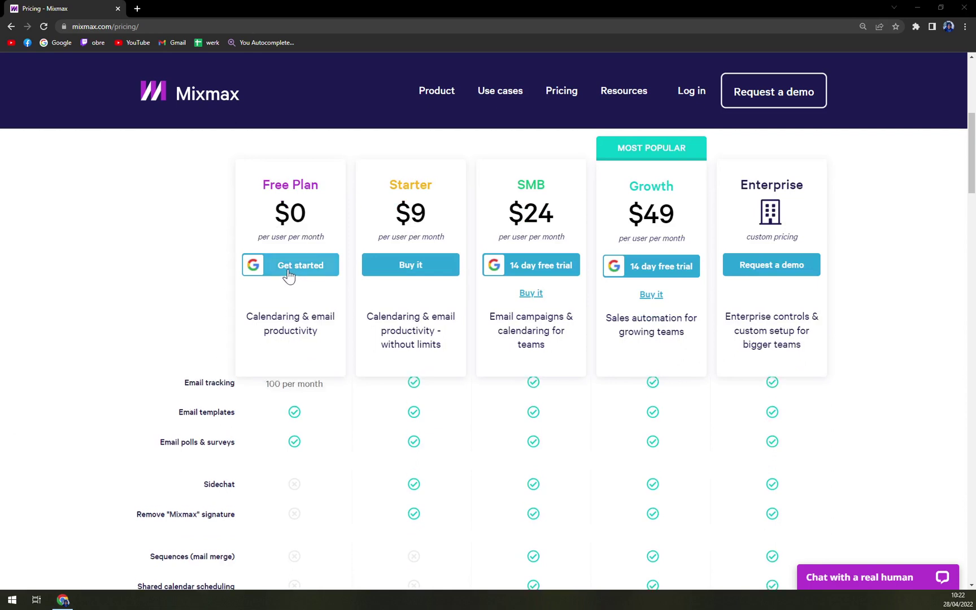
pyautogui.scroll(2, 209, 377)
pyautogui.scroll(2, 215, 347)
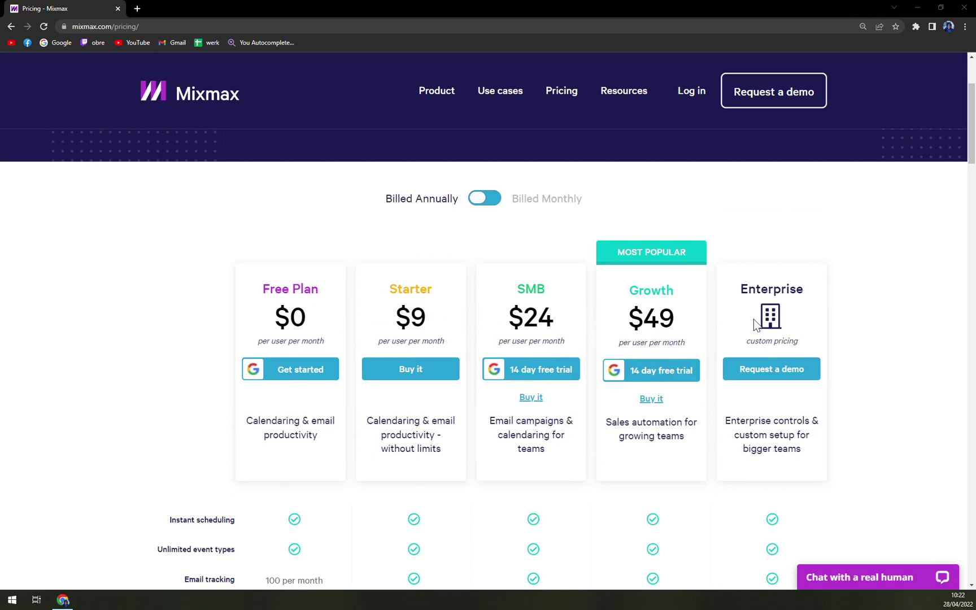
pyautogui.scroll(-2, 545, 261)
pyautogui.scroll(-5, 102, 312)
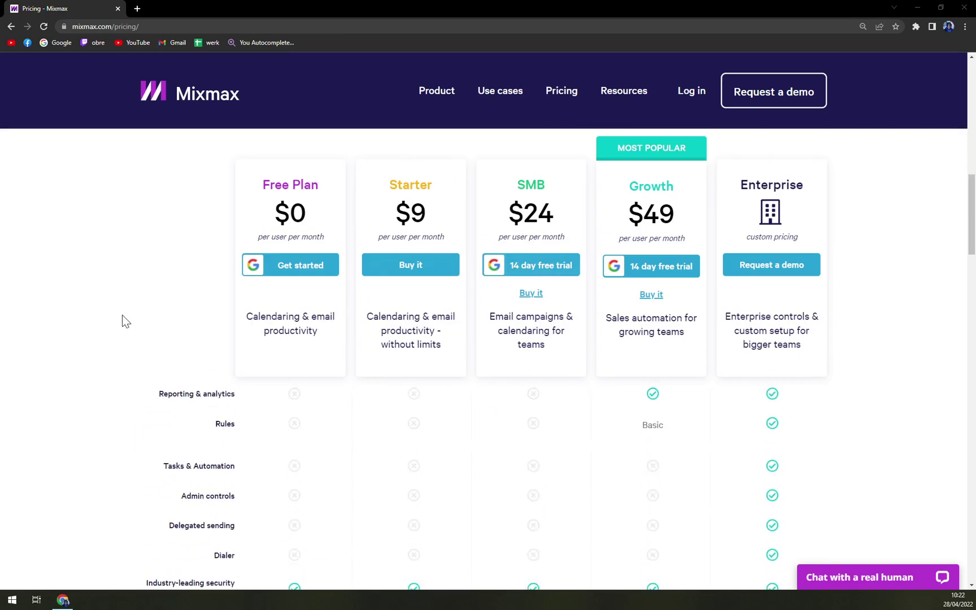
pyautogui.scroll(10, 122, 315)
pyautogui.scroll(-5, 116, 322)
pyautogui.scroll(5, 99, 308)
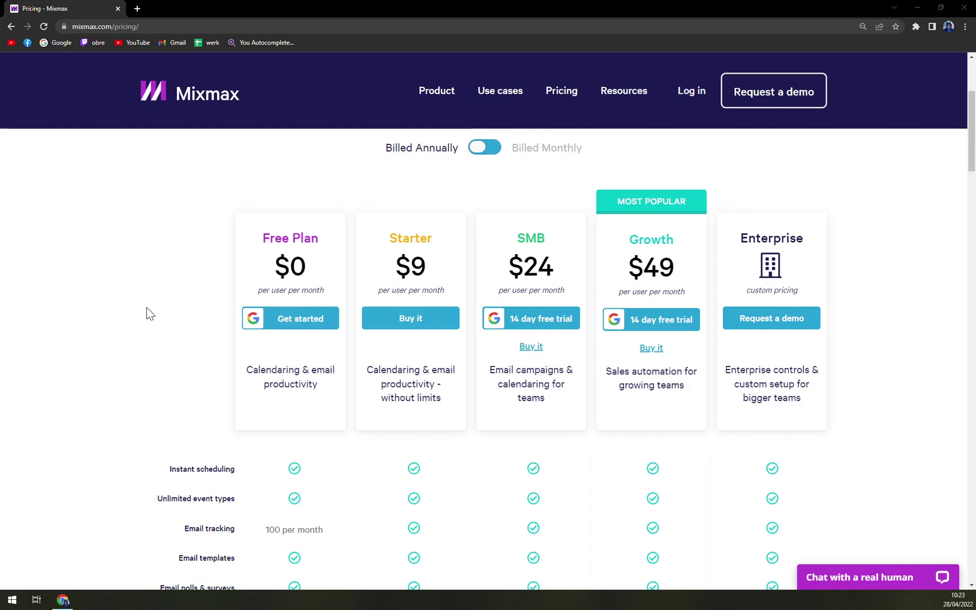
pyautogui.tripleClick(265, 529)
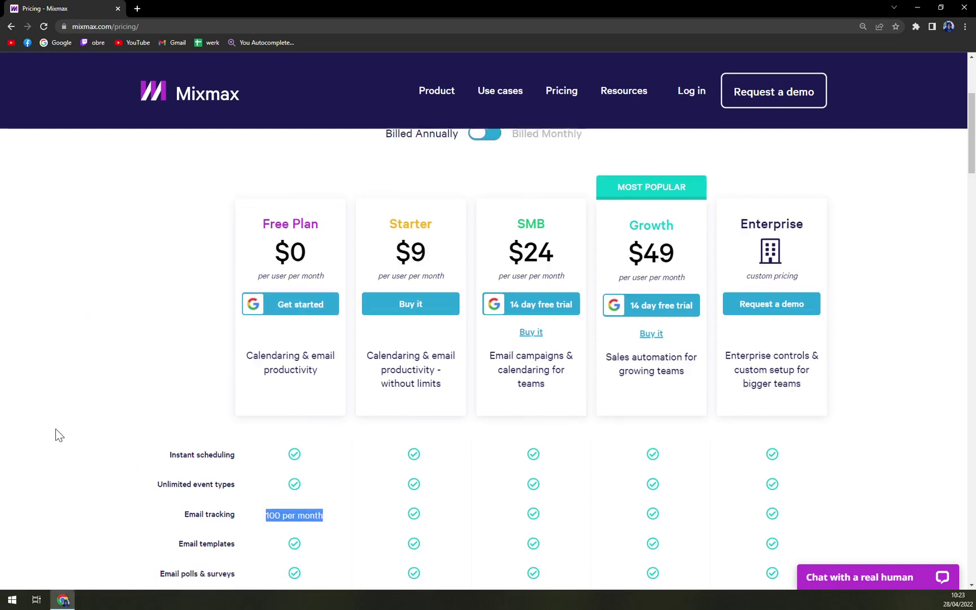
pyautogui.scroll(-5, 57, 429)
pyautogui.scroll(1, 64, 427)
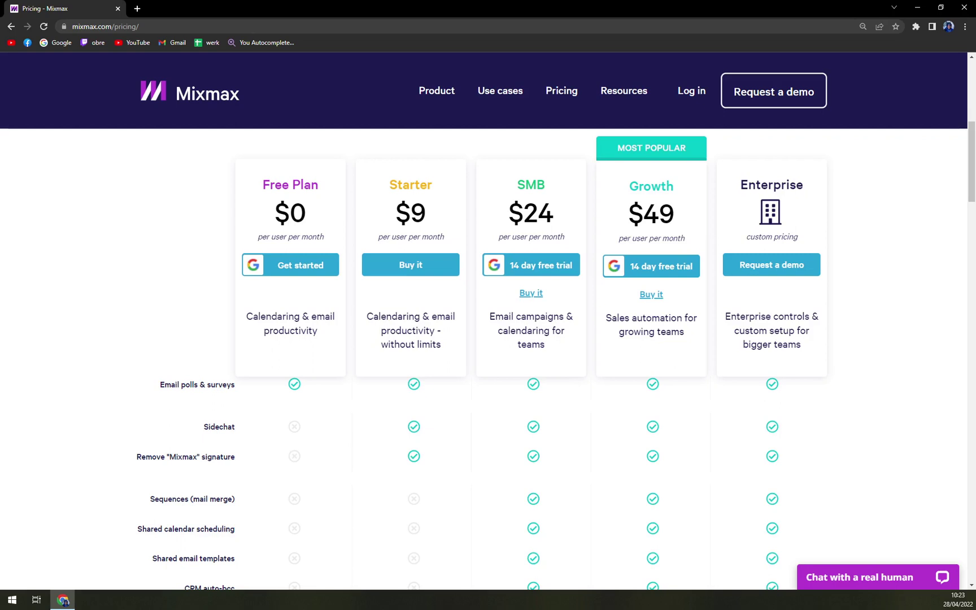
pyautogui.scroll(-2, 243, 461)
pyautogui.scroll(-1, 243, 461)
pyautogui.scroll(-3, 243, 460)
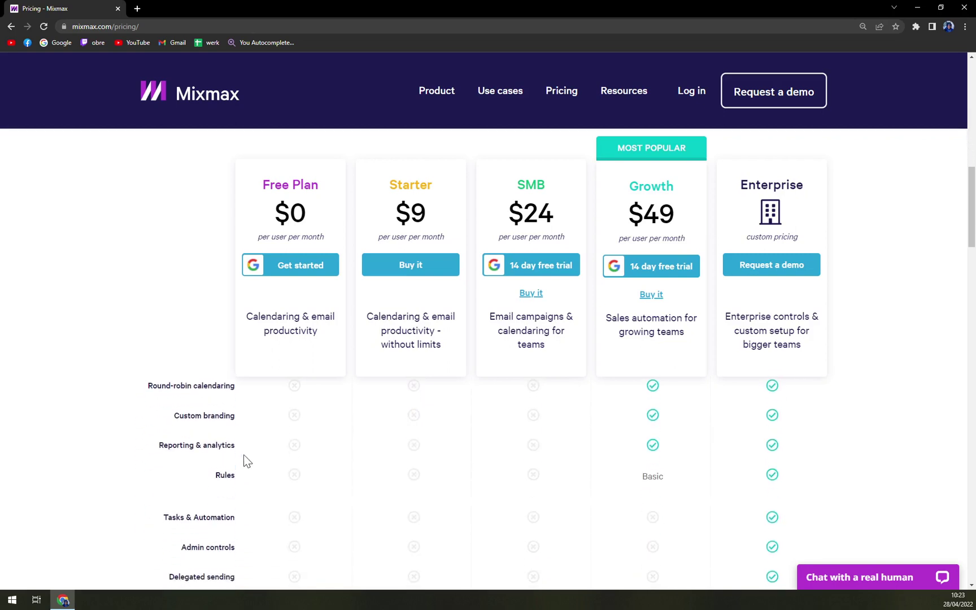
pyautogui.scroll(3, 246, 461)
pyautogui.scroll(-1, 244, 458)
pyautogui.scroll(1, 246, 457)
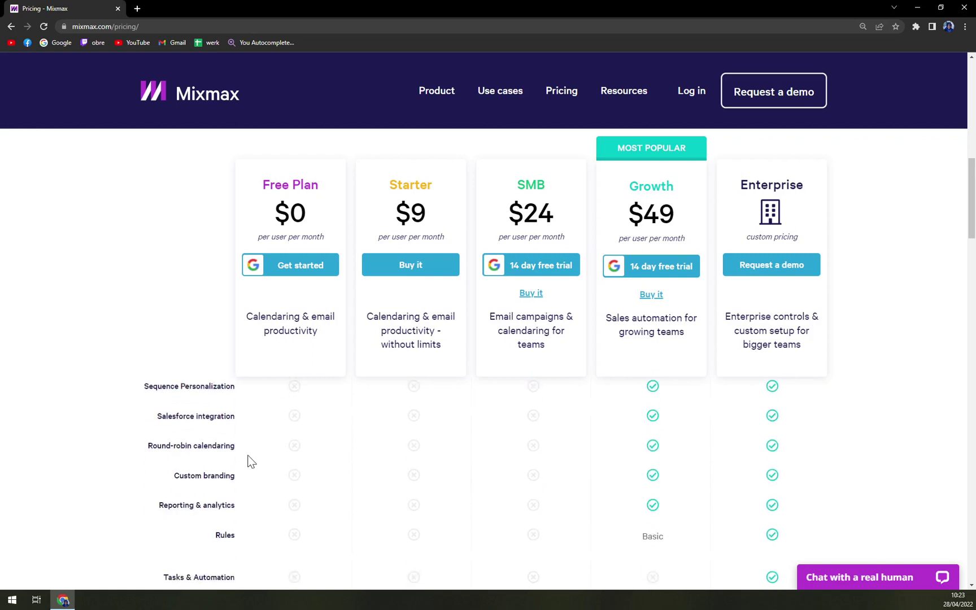
pyautogui.scroll(-1, 248, 461)
pyautogui.scroll(-3, 248, 462)
pyautogui.scroll(-1, 249, 462)
pyautogui.scroll(2, 248, 462)
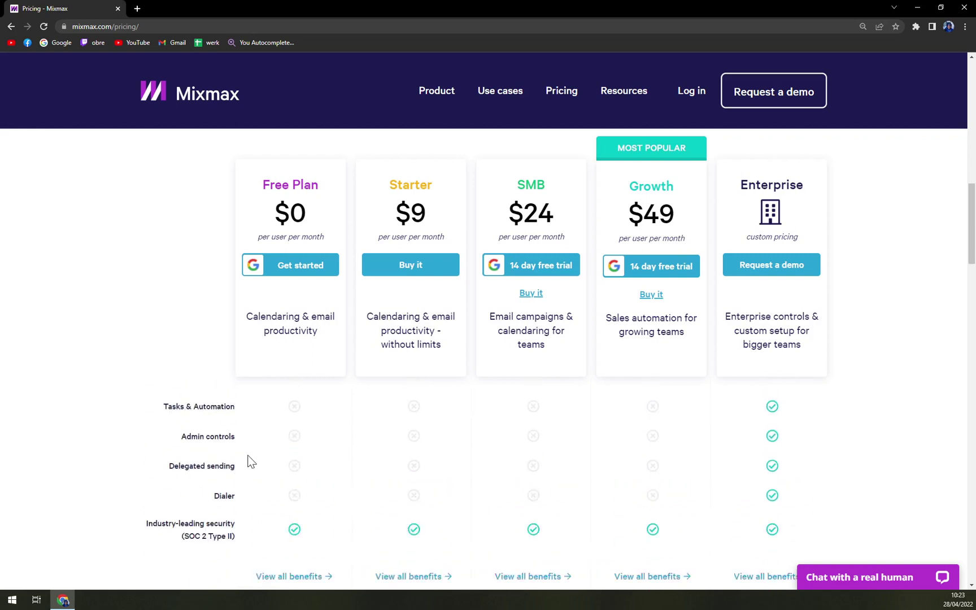
pyautogui.scroll(3, 251, 462)
pyautogui.scroll(2, 251, 461)
pyautogui.scroll(-1, 251, 462)
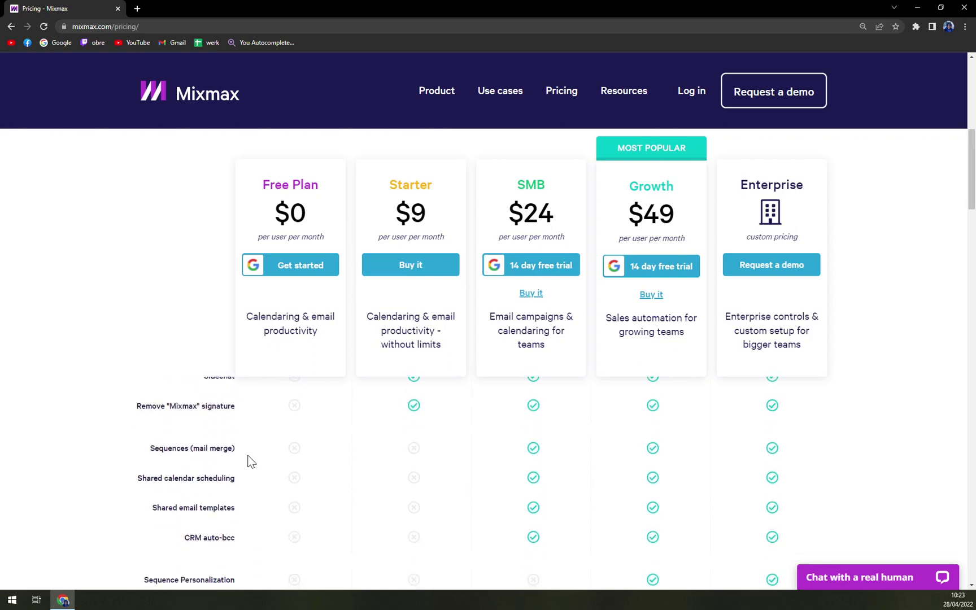
pyautogui.moveTo(214, 538); pyautogui.dragTo(237, 538)
pyautogui.moveTo(170, 536); pyautogui.dragTo(286, 536)
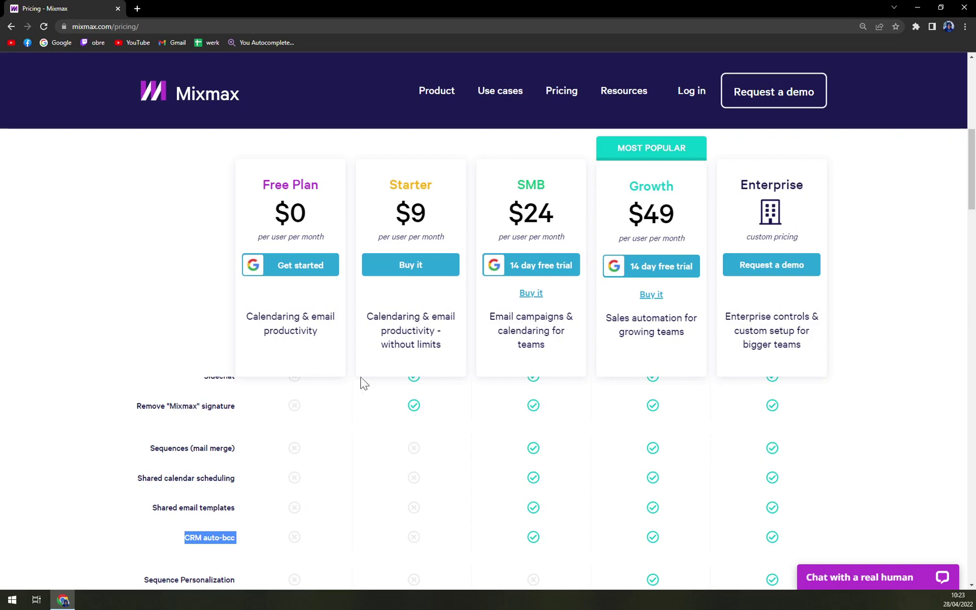
pyautogui.scroll(1, 559, 210)
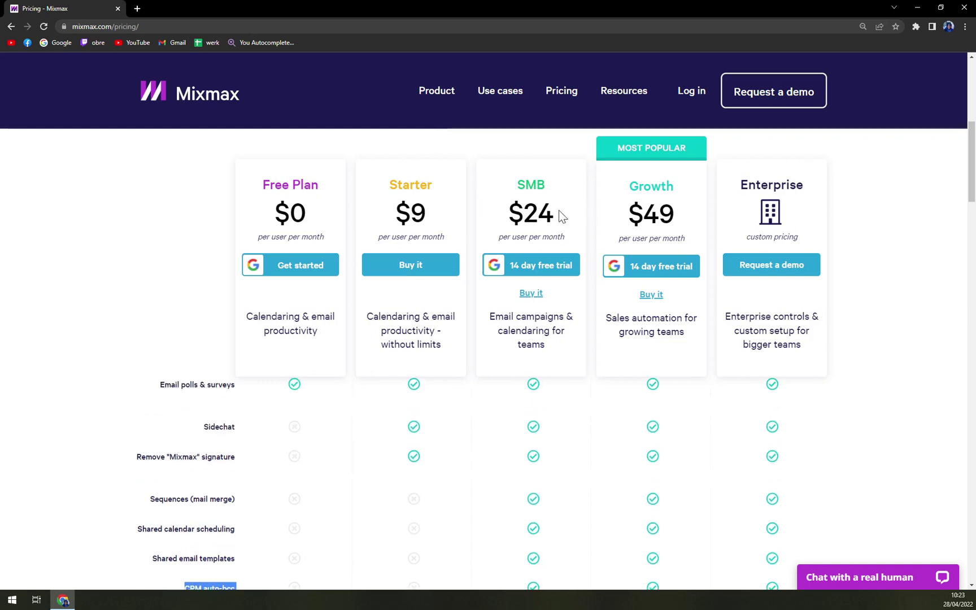
pyautogui.doubleClick(542, 186)
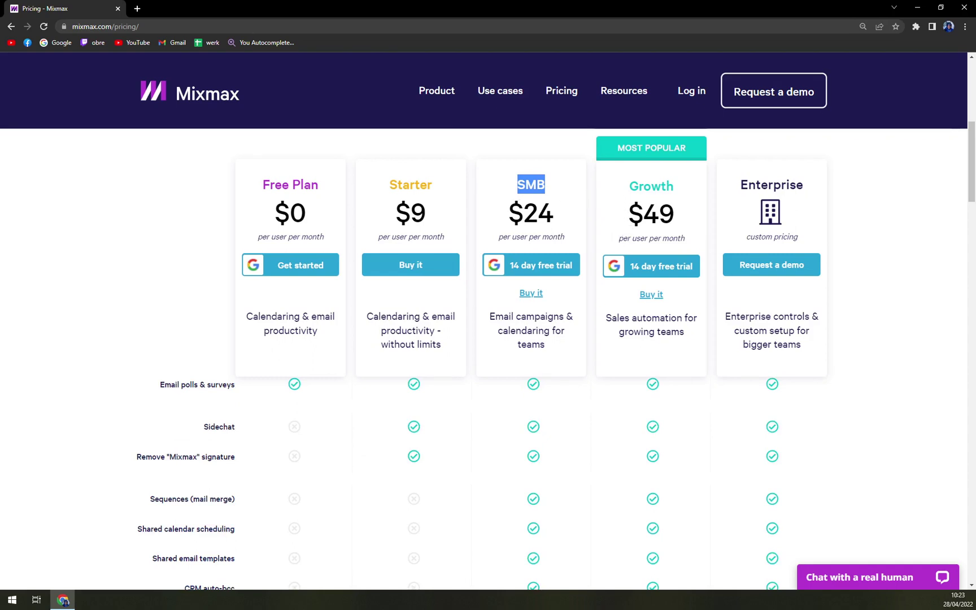
pyautogui.doubleClick(629, 193)
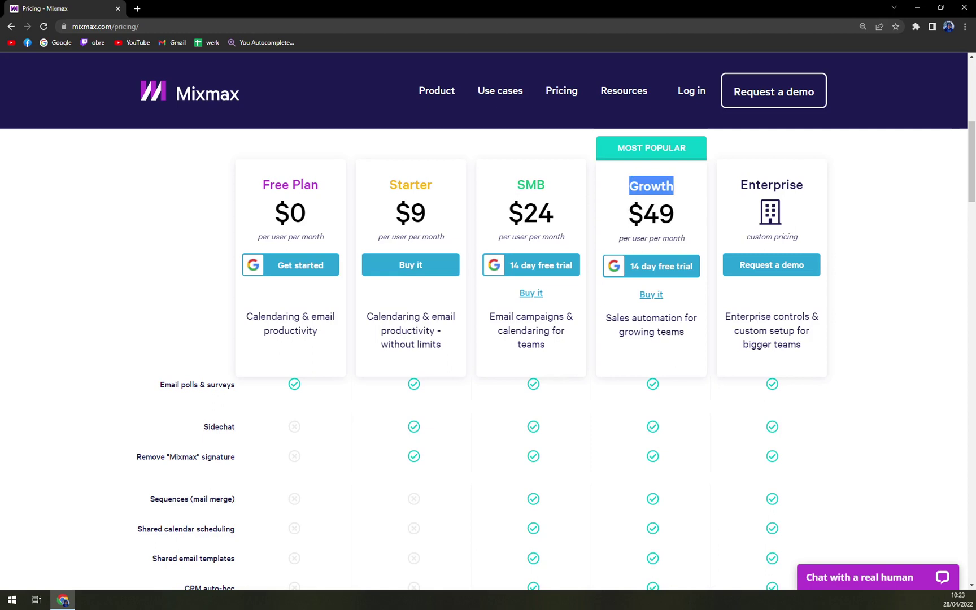
pyautogui.scroll(1, 411, 375)
pyautogui.scroll(3, 468, 480)
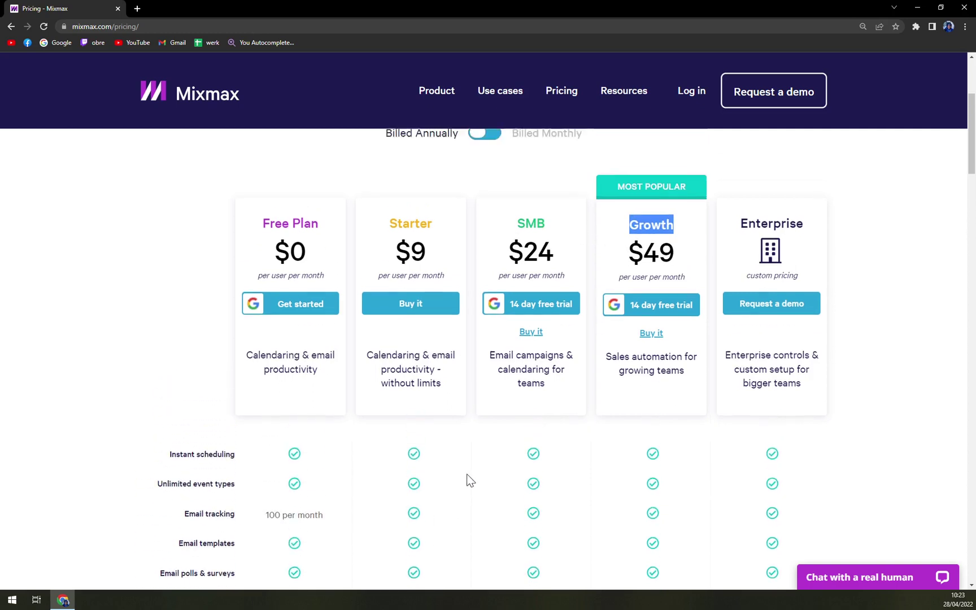
pyautogui.scroll(-1, 467, 480)
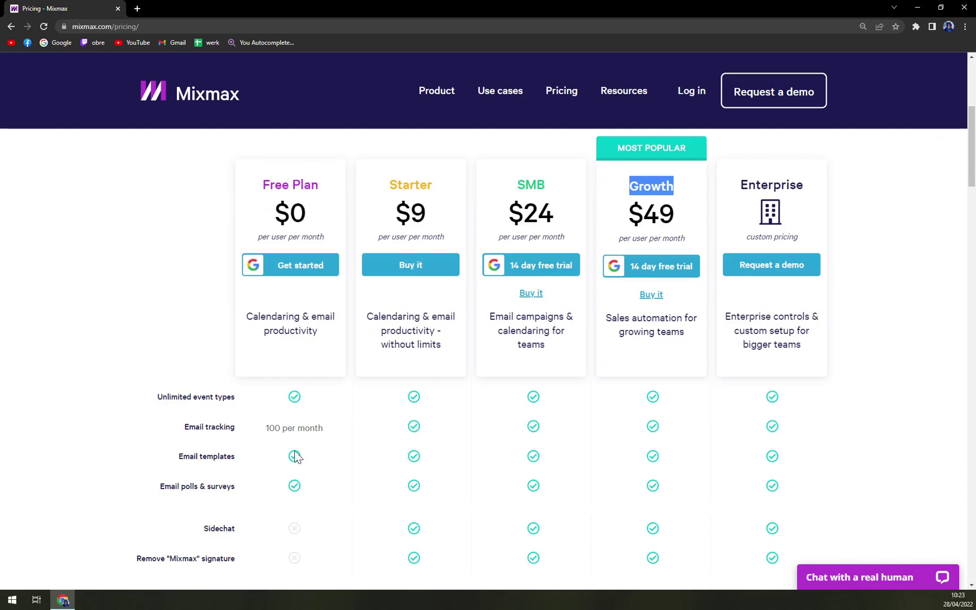
pyautogui.scroll(-1, 300, 447)
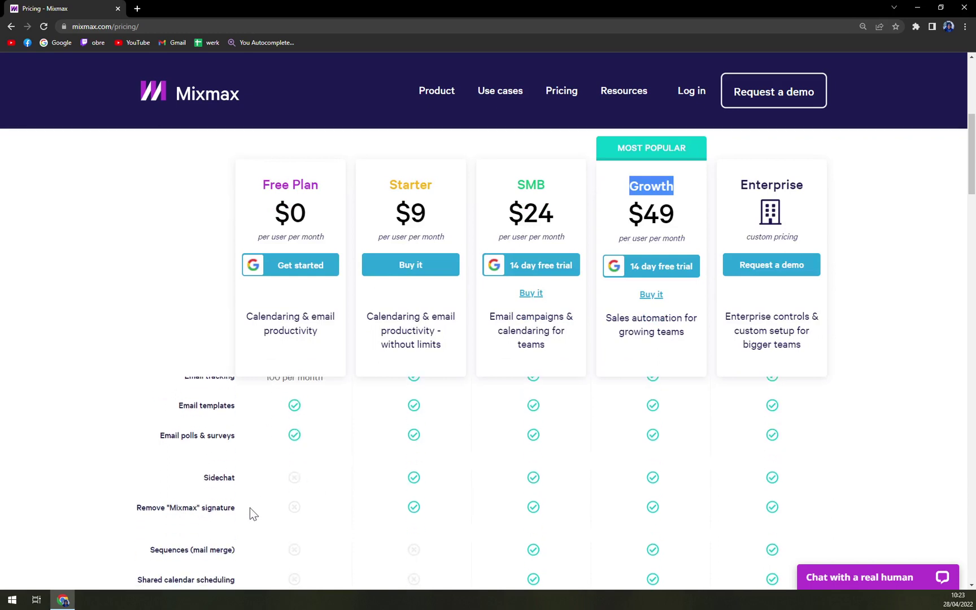
pyautogui.moveTo(136, 507); pyautogui.dragTo(258, 507)
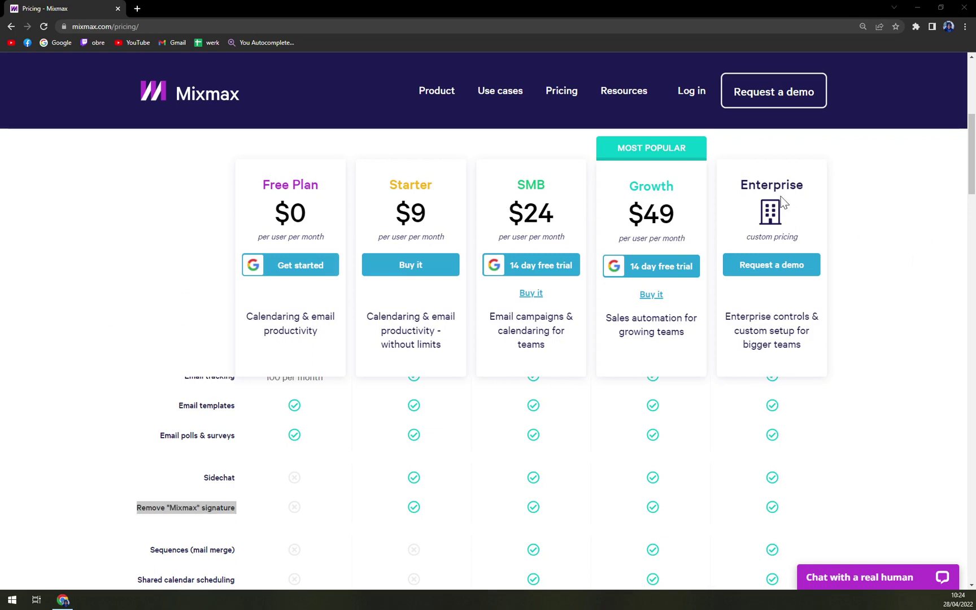
# - Scroll back through the pricing page's plan comparison
pyautogui.click(868, 234)
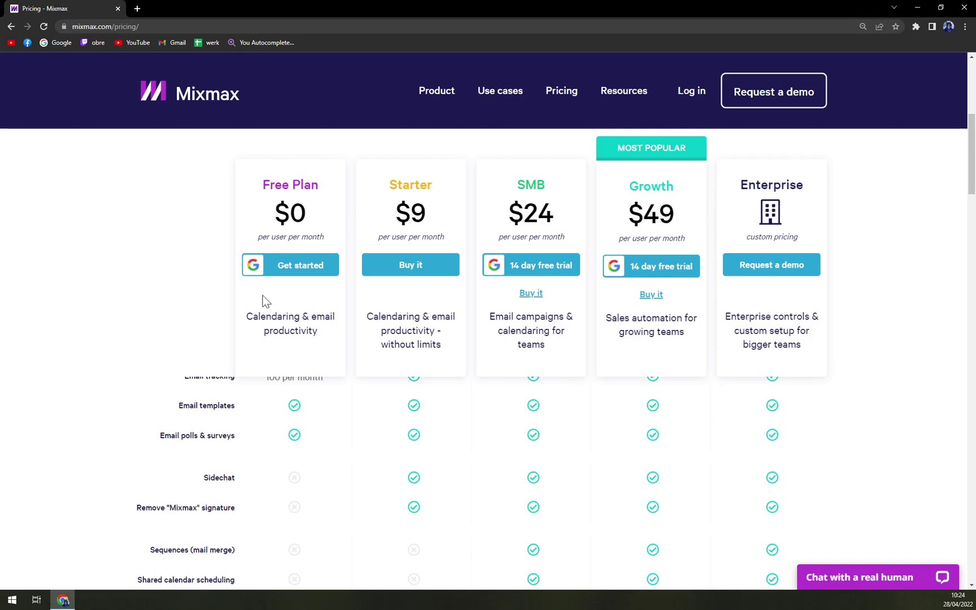
pyautogui.scroll(-5, 813, 368)
pyautogui.scroll(-7, 813, 368)
pyautogui.scroll(5, 783, 464)
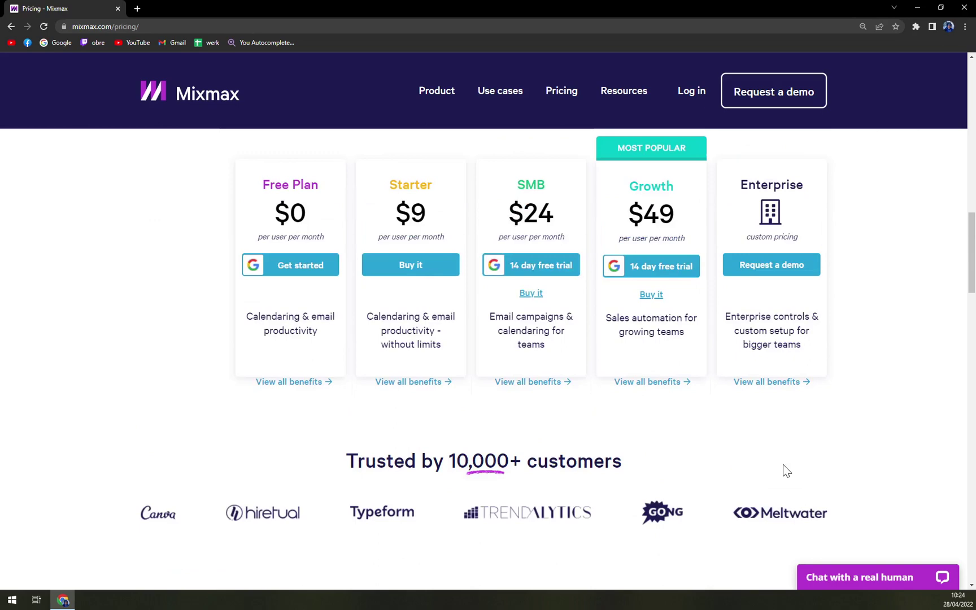
pyautogui.scroll(3, 777, 467)
pyautogui.scroll(3, 646, 244)
pyautogui.scroll(1, 647, 272)
pyautogui.scroll(3, 627, 345)
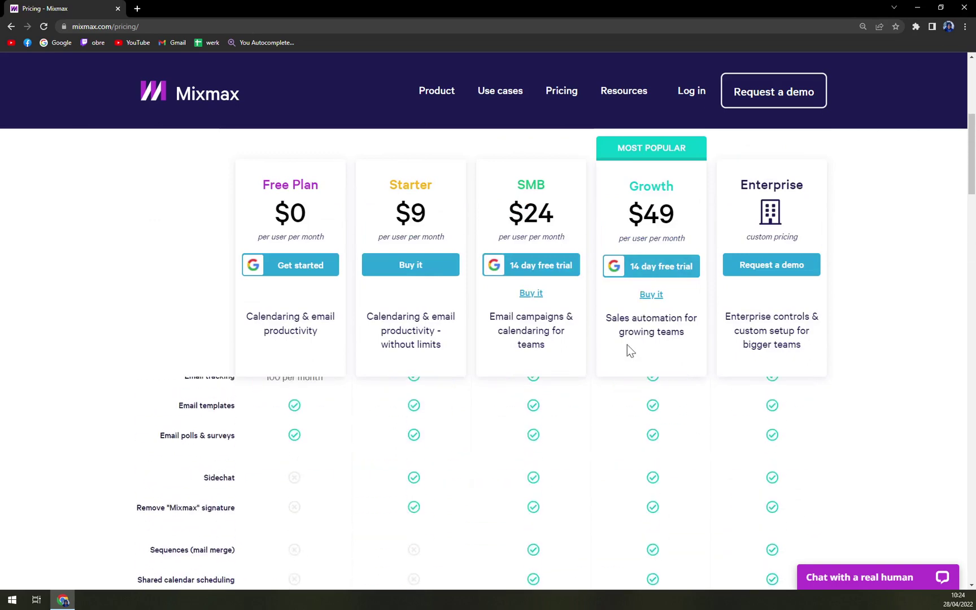
pyautogui.scroll(5, 637, 360)
pyautogui.scroll(-3, 845, 390)
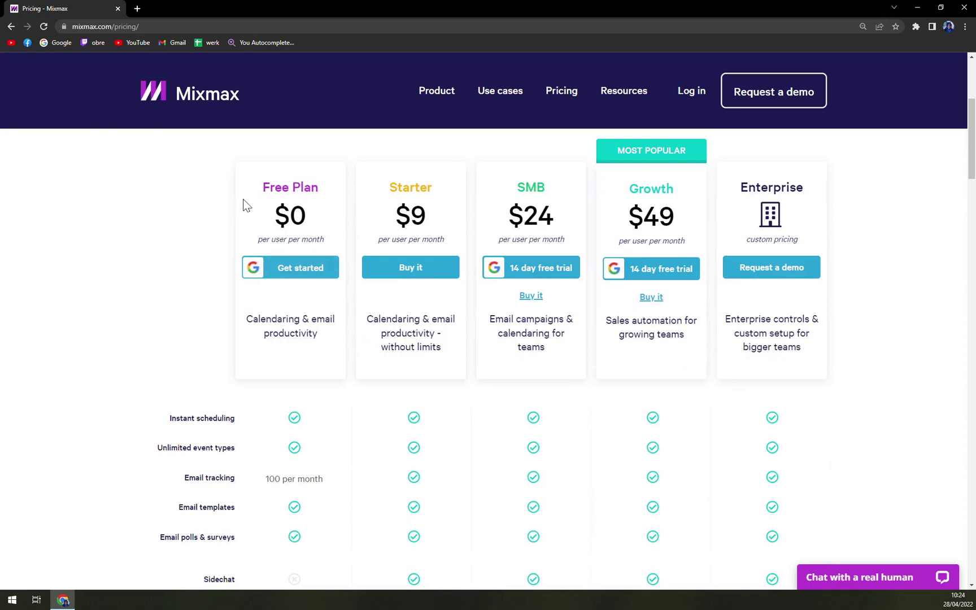
# - Compare the Free and Growth plans, then start the Growth 14-day trial with Google
pyautogui.moveTo(251, 189); pyautogui.dragTo(331, 195)
pyautogui.click(204, 283)
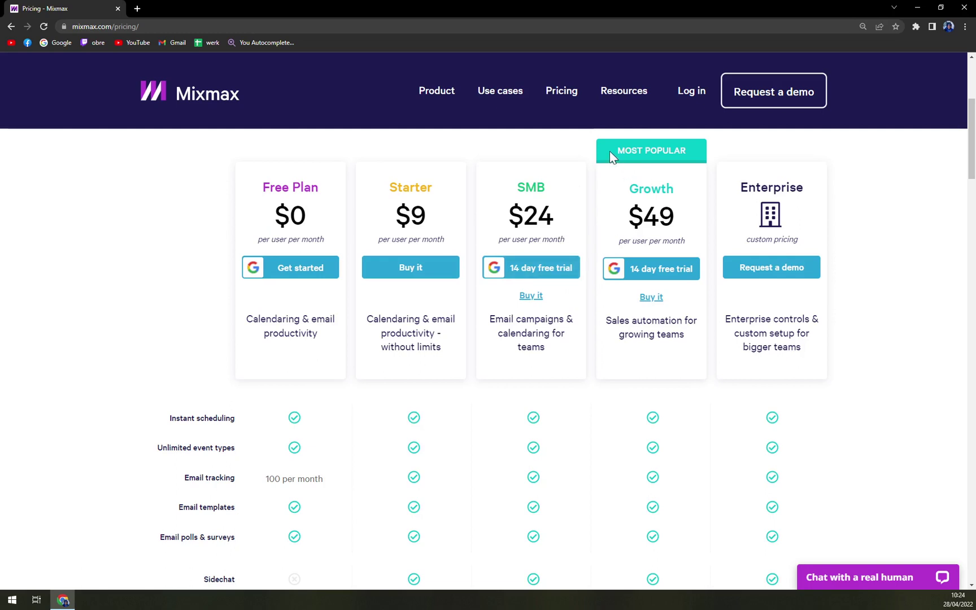
pyautogui.moveTo(627, 203); pyautogui.dragTo(647, 217)
pyautogui.click(691, 226)
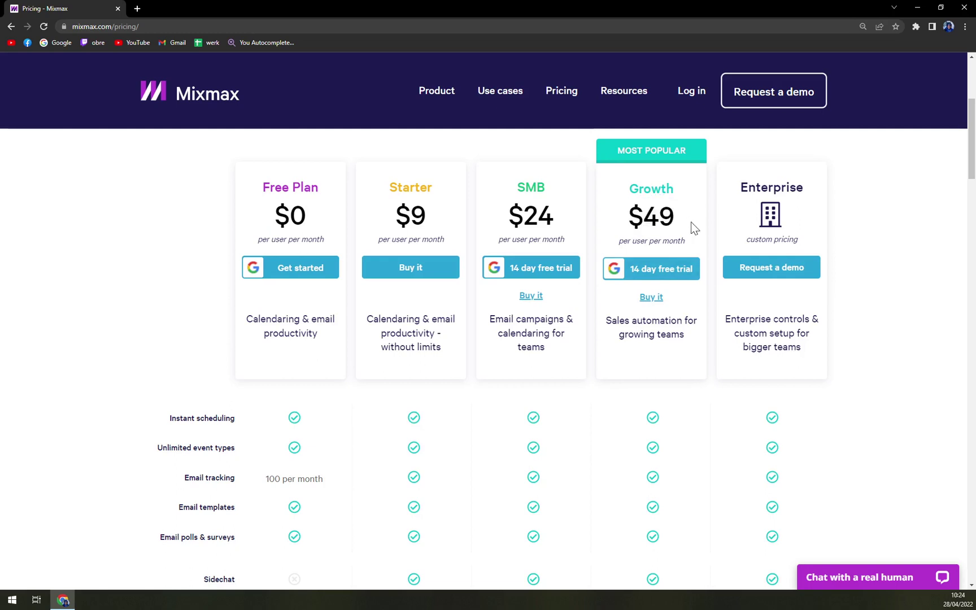
pyautogui.click(675, 269)
pyautogui.click(94, 198)
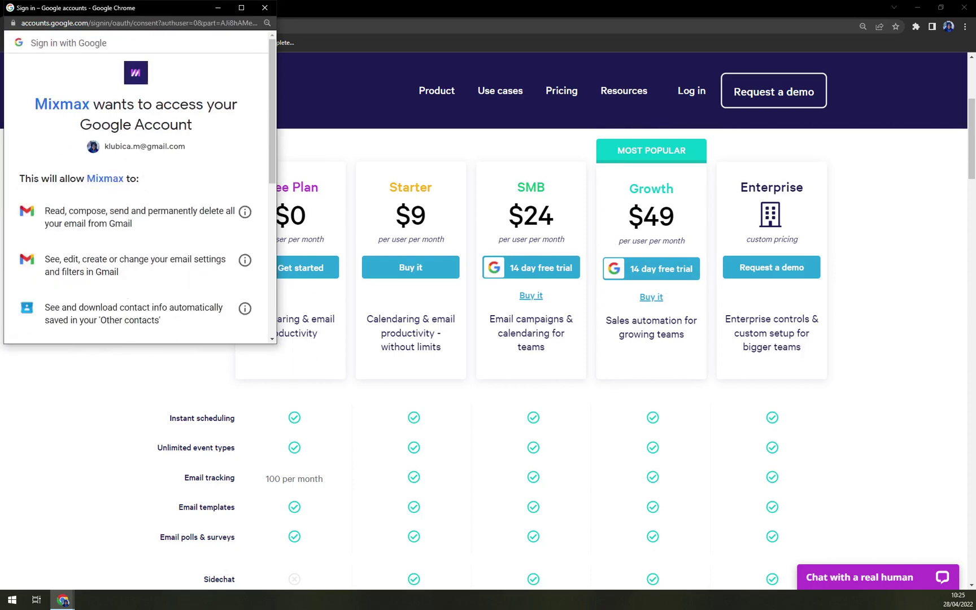
# - Allow Mixmax access to the Google account on the consent screen
pyautogui.scroll(-4, 159, 243)
pyautogui.scroll(-2, 158, 243)
pyautogui.click(133, 265)
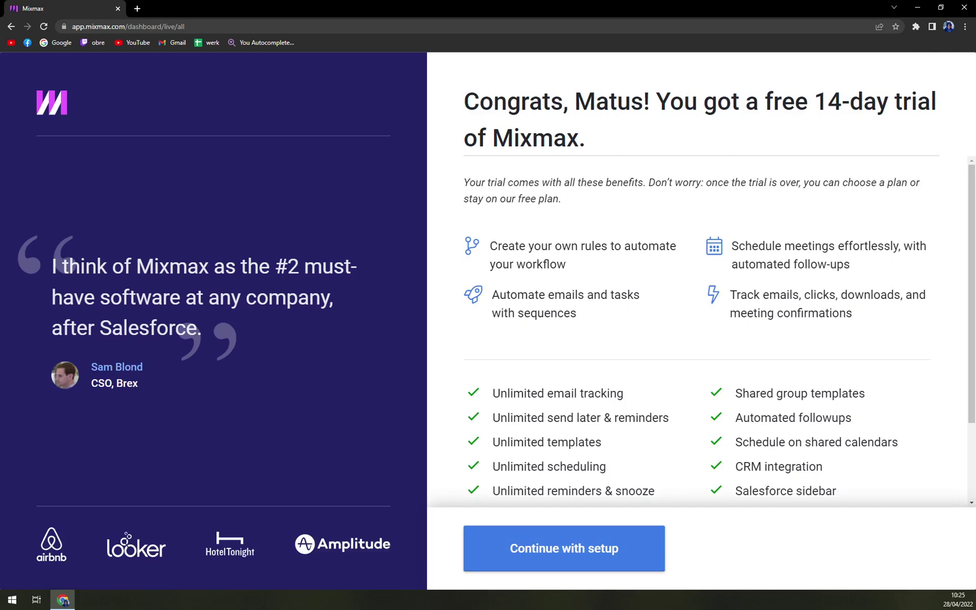
pyautogui.scroll(-2, 542, 187)
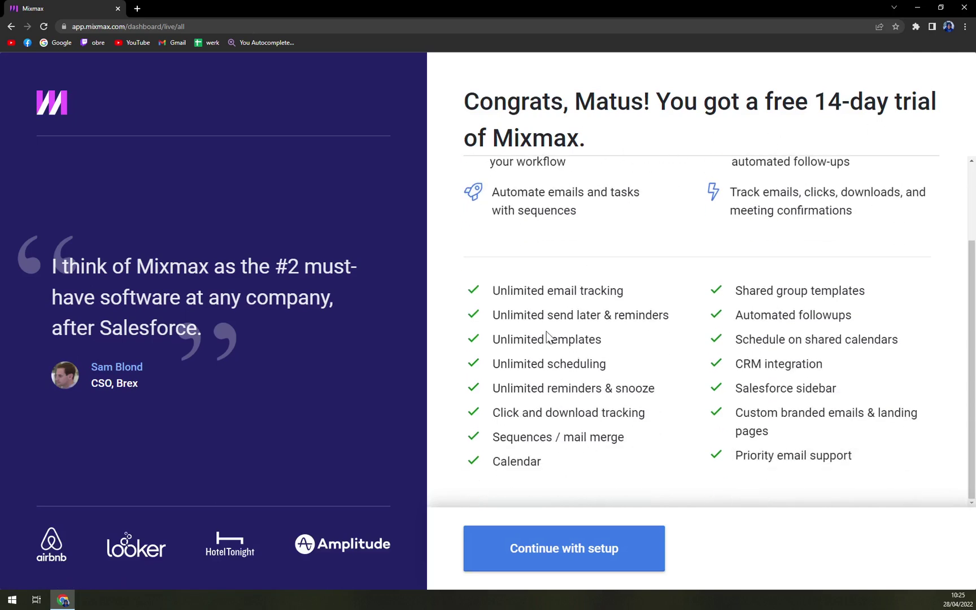
pyautogui.scroll(2, 525, 480)
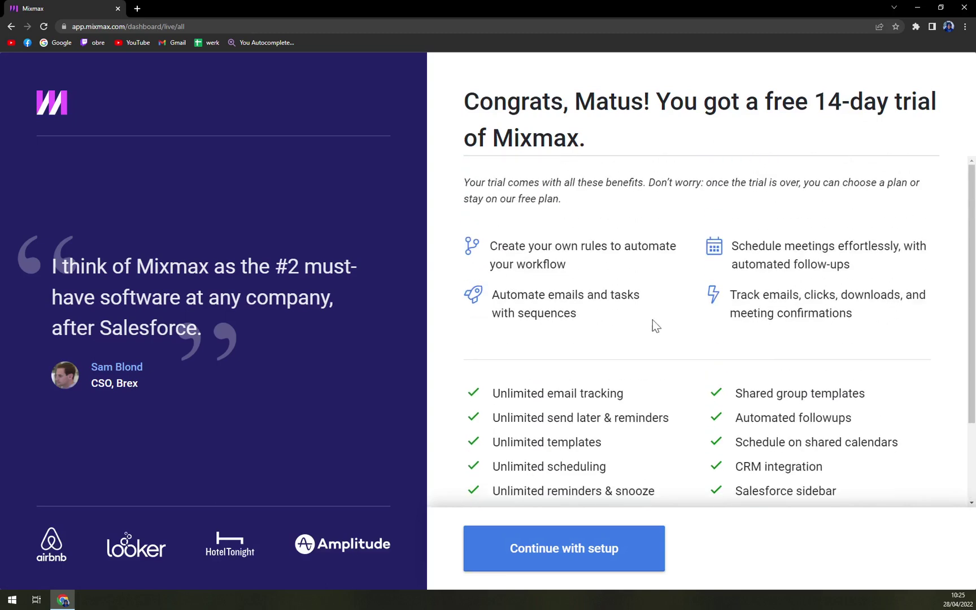
pyautogui.scroll(-2, 697, 295)
# - Continue with setup and decline inviting friends for the free upgrade
pyautogui.click(568, 556)
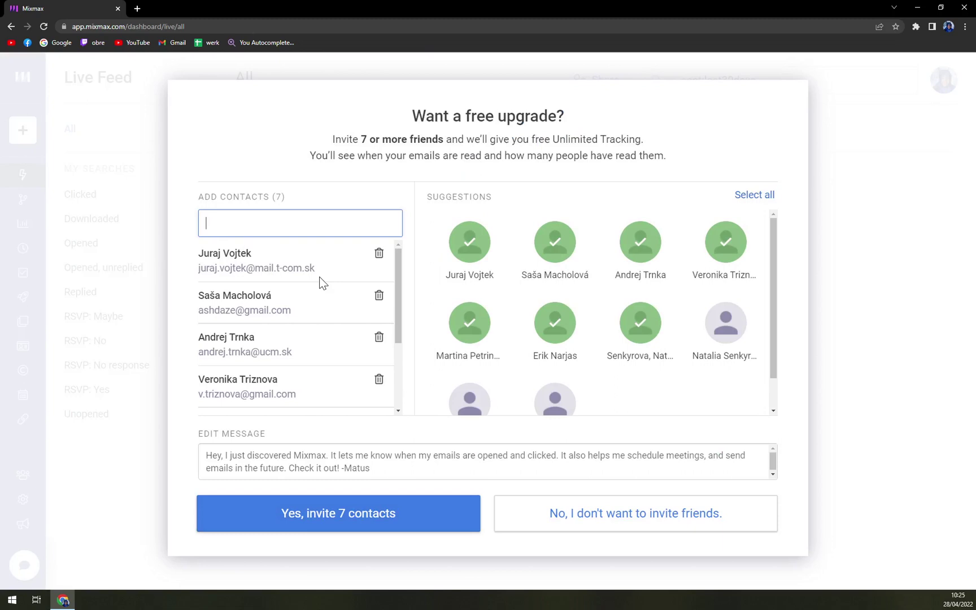
pyautogui.scroll(-2, 322, 282)
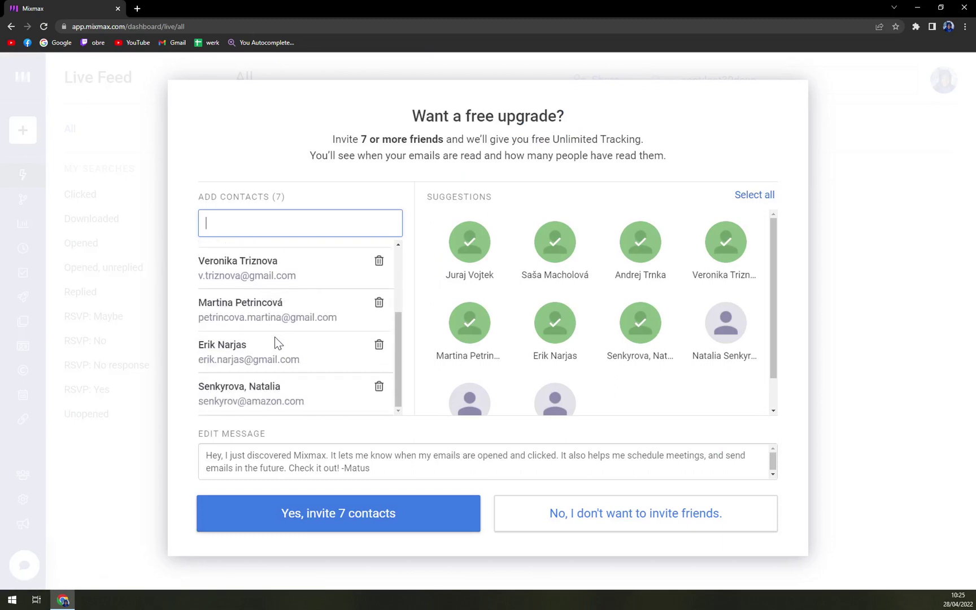
pyautogui.scroll(-1, 620, 392)
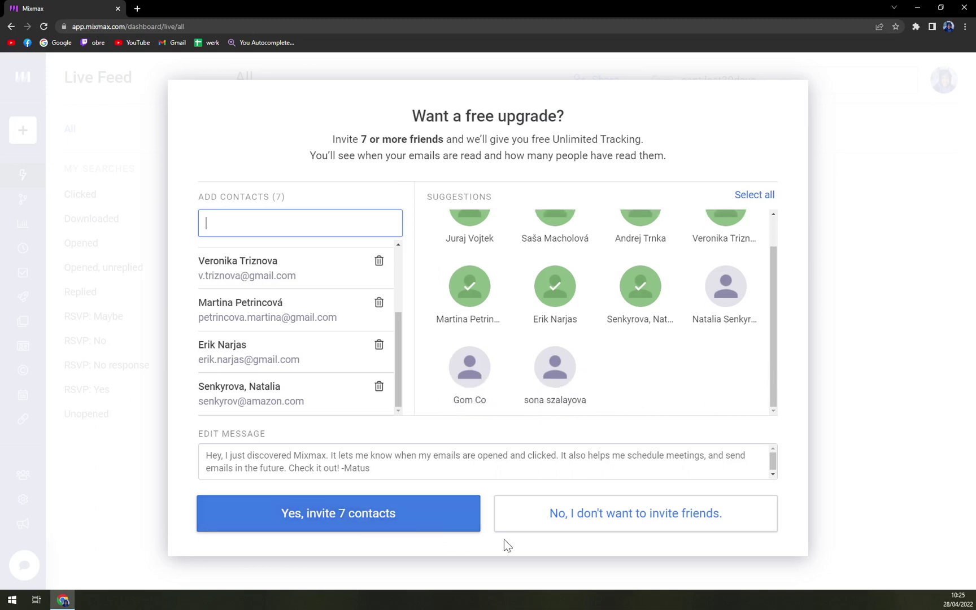
pyautogui.click(565, 525)
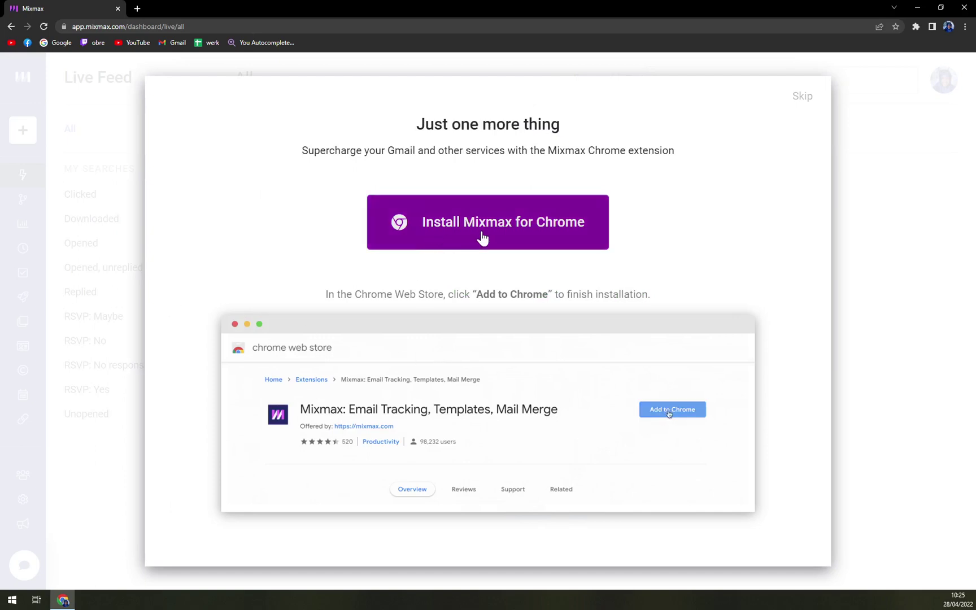
# - Read over the Chrome extension install prompt's heading and description
pyautogui.moveTo(410, 125); pyautogui.dragTo(398, 172)
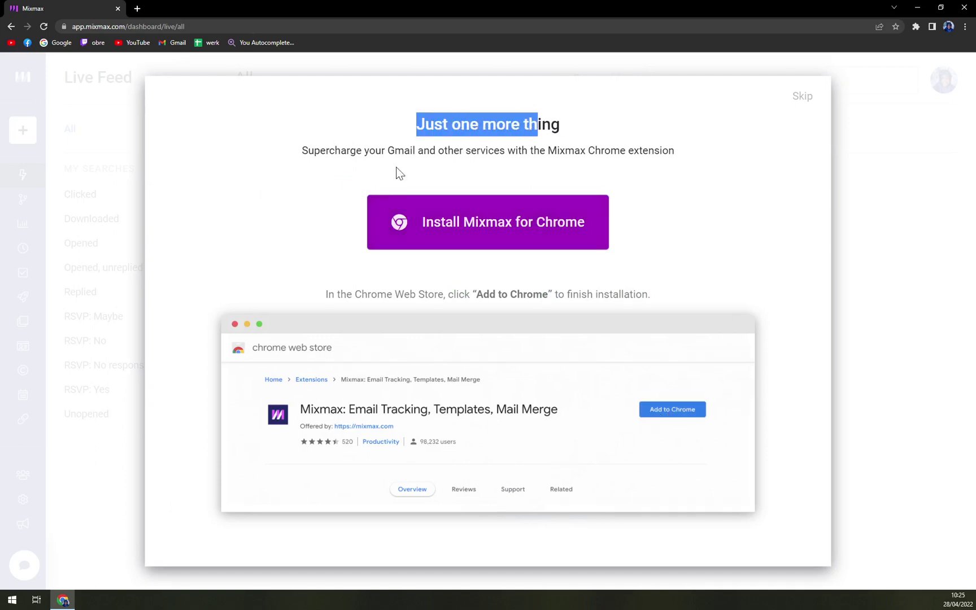
pyautogui.click(312, 153)
pyautogui.moveTo(312, 153); pyautogui.dragTo(424, 155)
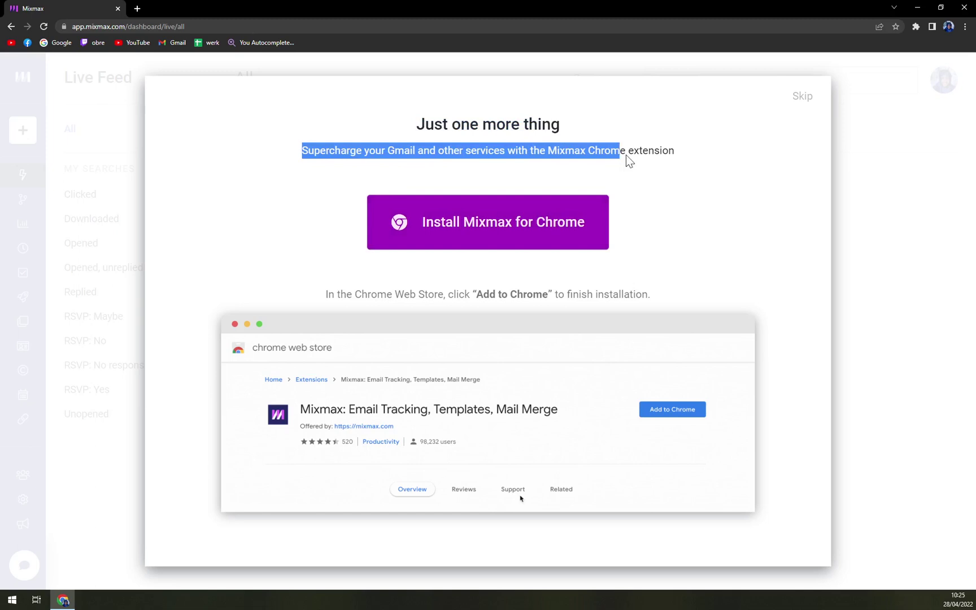
pyautogui.moveTo(519, 153); pyautogui.dragTo(679, 168)
pyautogui.click(533, 166)
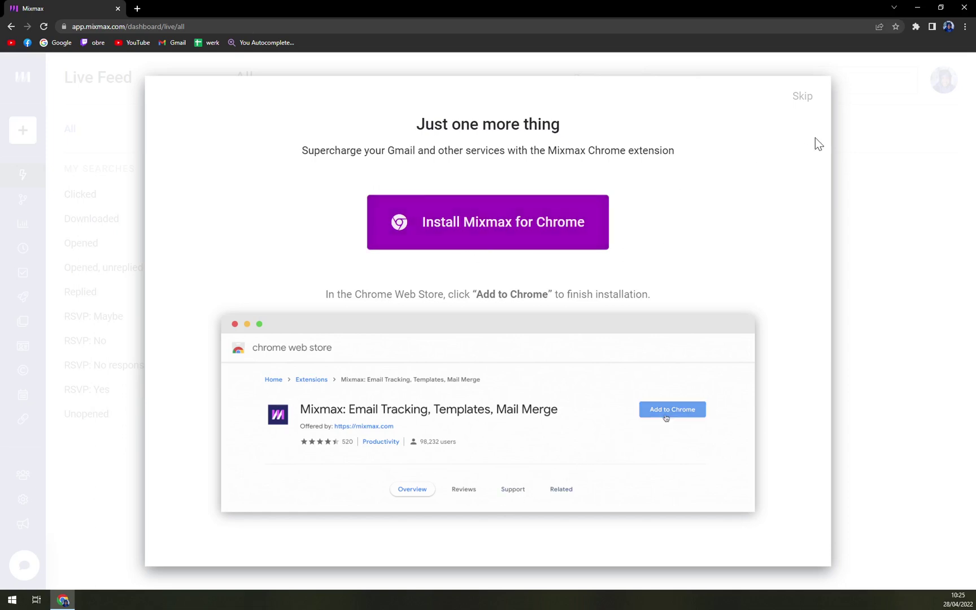
# - Skip the extension install, look through Chrome settings, and return to the Mixmax Live Feed
pyautogui.click(800, 108)
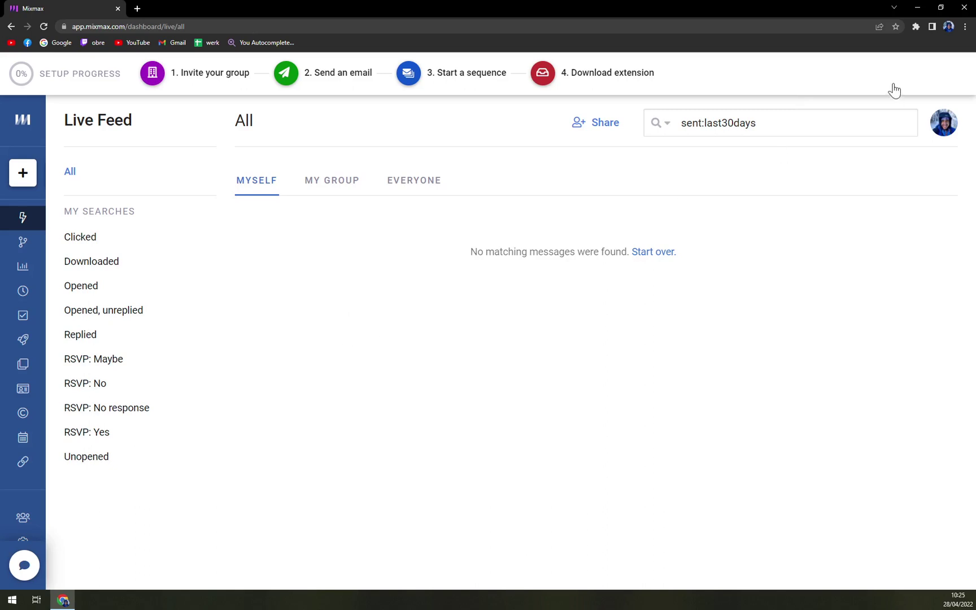
pyautogui.click(964, 27)
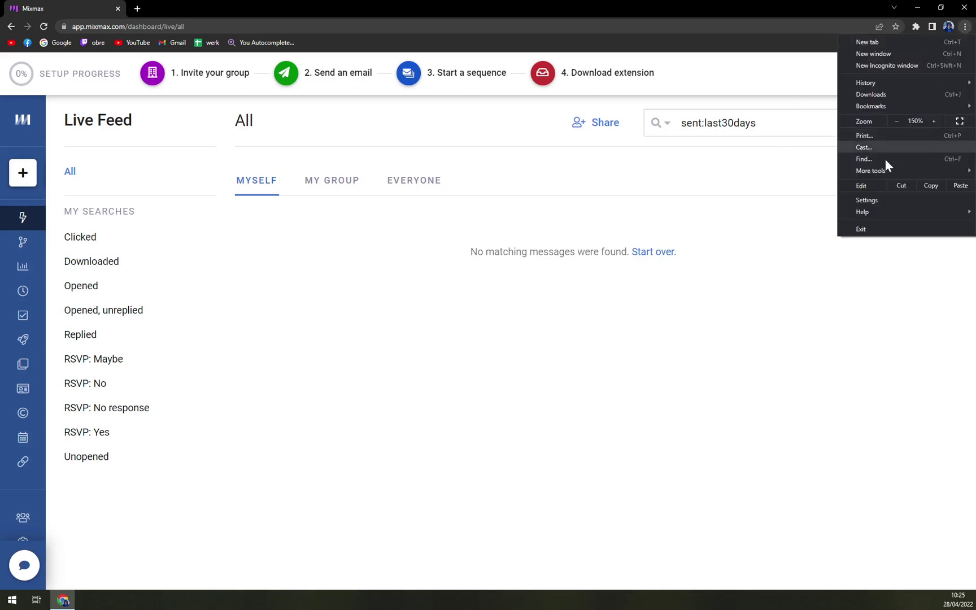
pyautogui.click(885, 207)
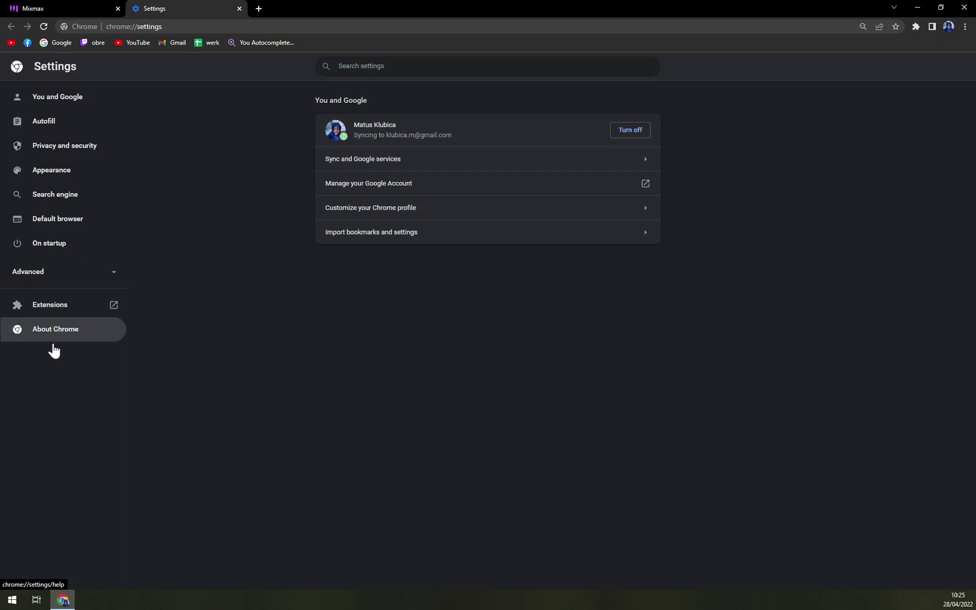
pyautogui.click(55, 327)
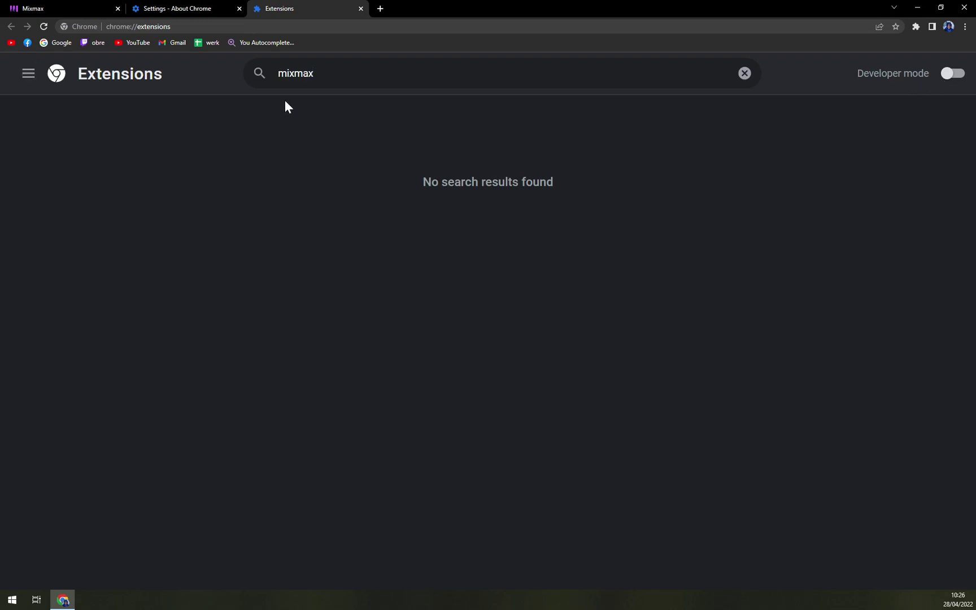
pyautogui.click(186, 8)
pyautogui.click(78, 8)
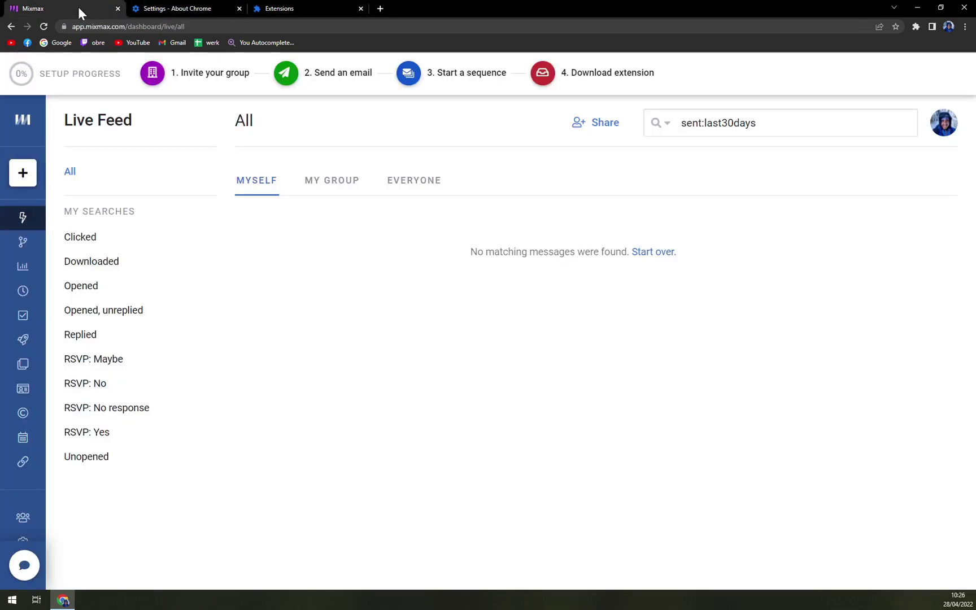
# - Close Extensions and check saved searches: Downloaded, Opened, Clicked, RSVP Maybe/No/Yes, Unopened
pyautogui.click(360, 8)
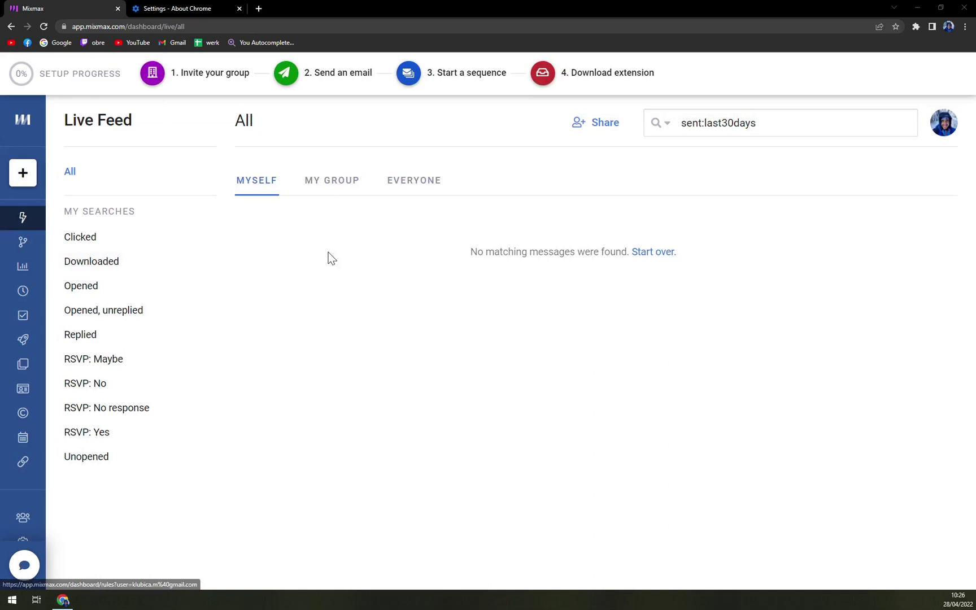
pyautogui.moveTo(115, 261)
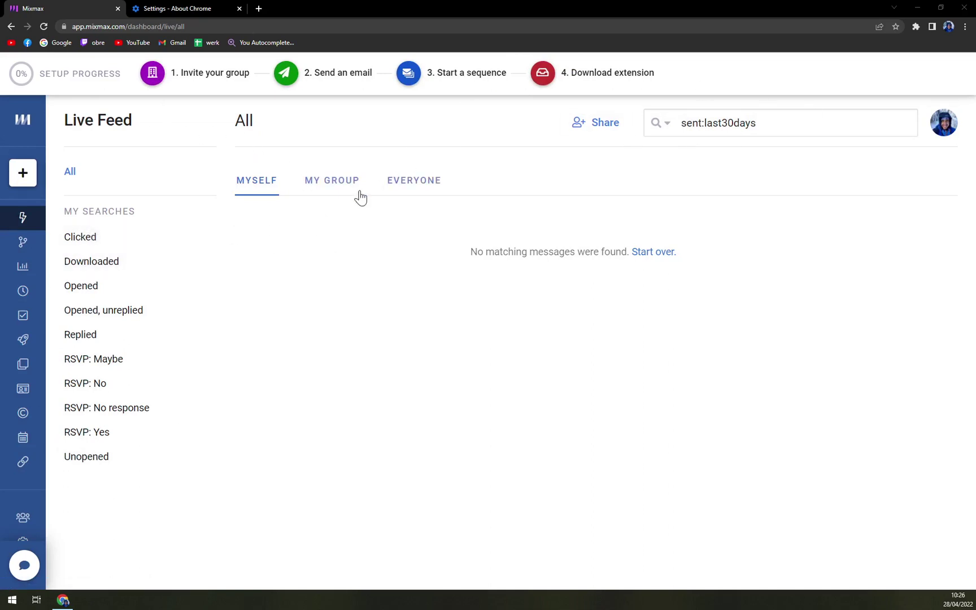
pyautogui.click(108, 268)
pyautogui.click(108, 292)
pyautogui.click(83, 242)
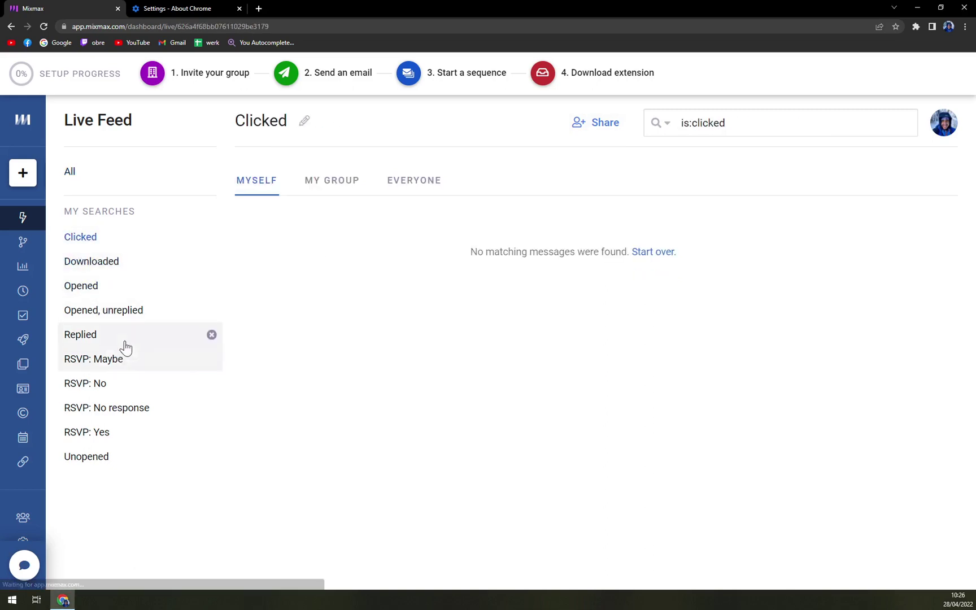
pyautogui.click(105, 359)
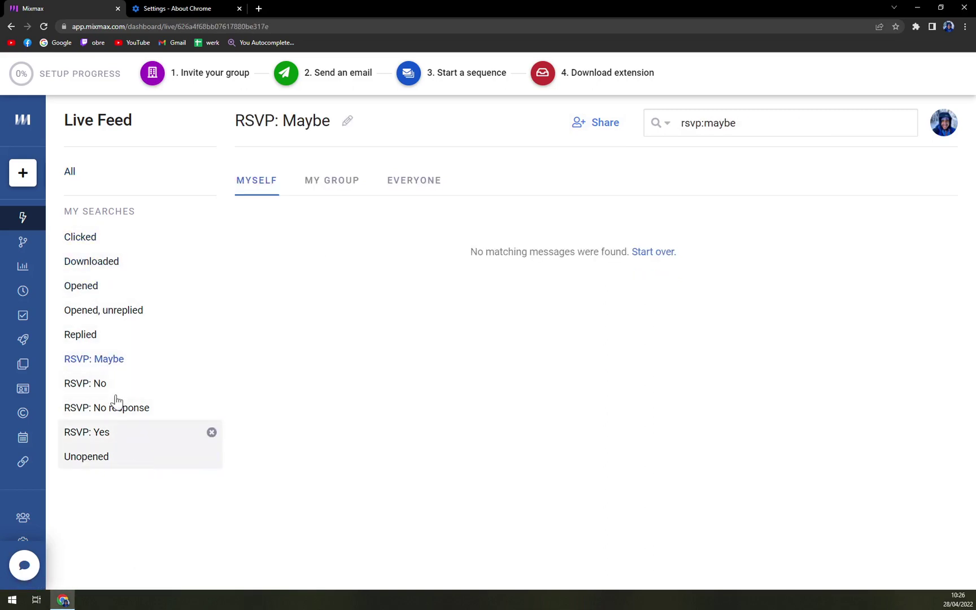
pyautogui.click(127, 406)
pyautogui.click(107, 432)
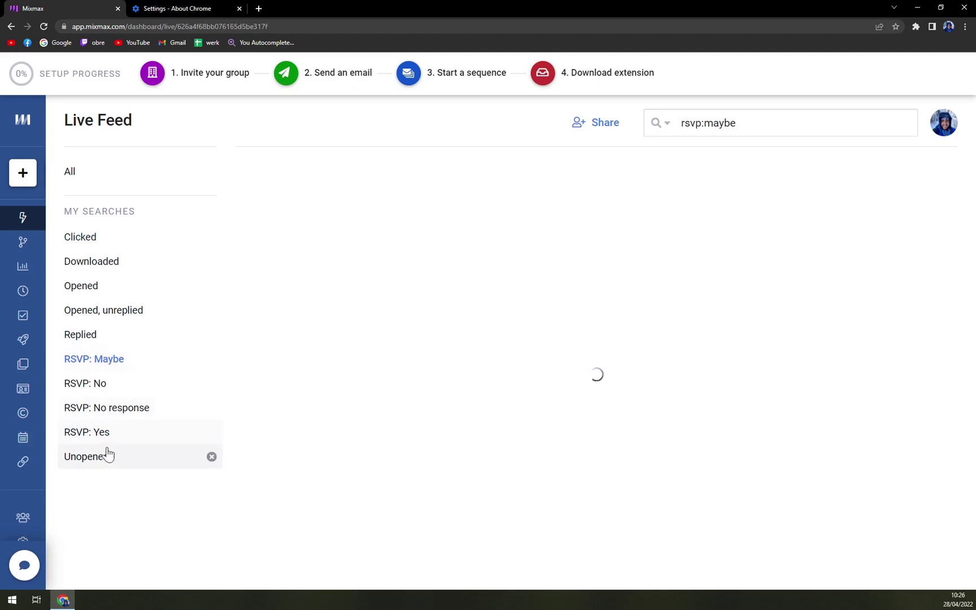
pyautogui.click(93, 461)
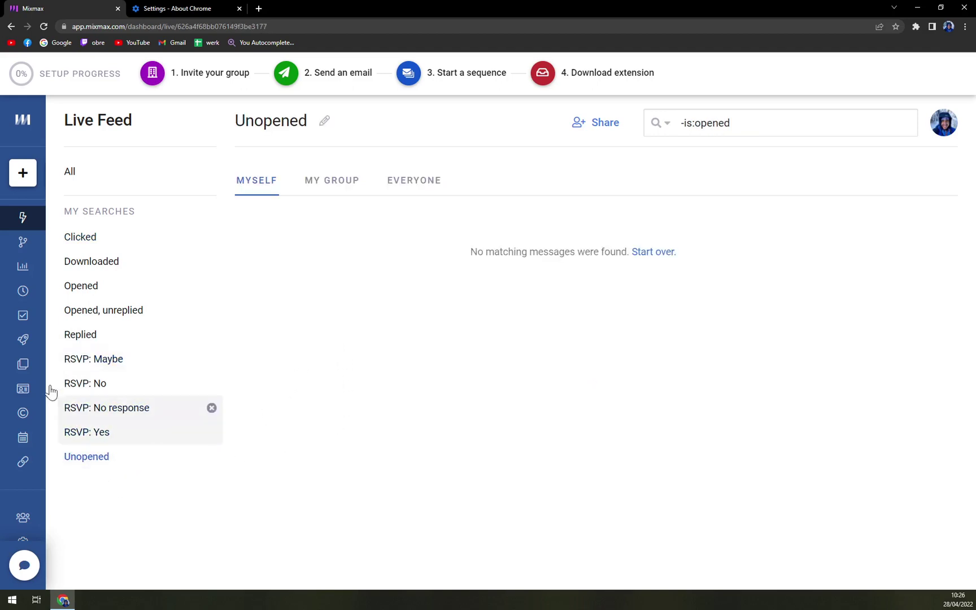
# - Visit Rules, Reports, Outbox, Tasks, Sequences and Contacts, ending in personal Settings
pyautogui.click(42, 247)
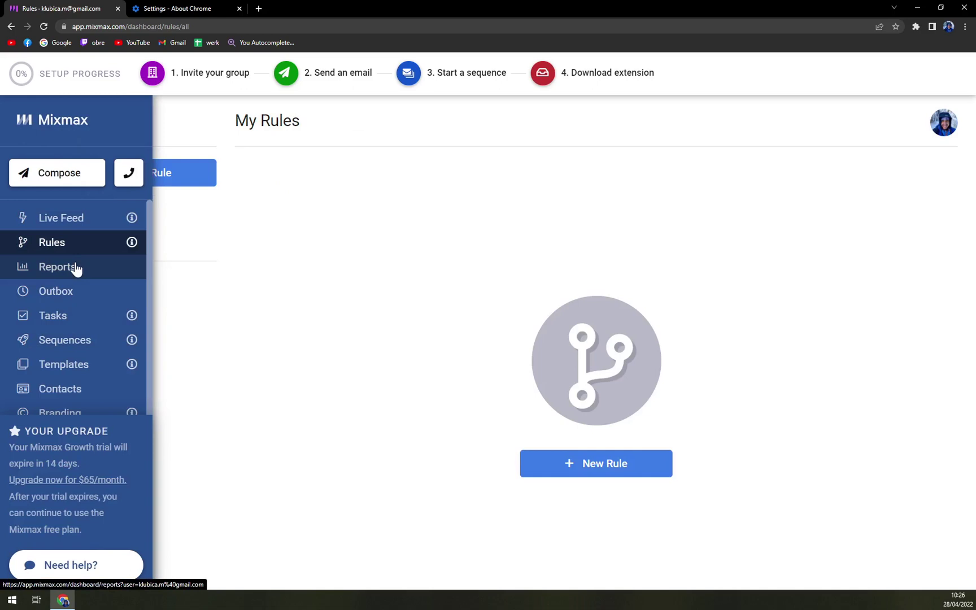
pyautogui.click(76, 269)
pyautogui.click(66, 298)
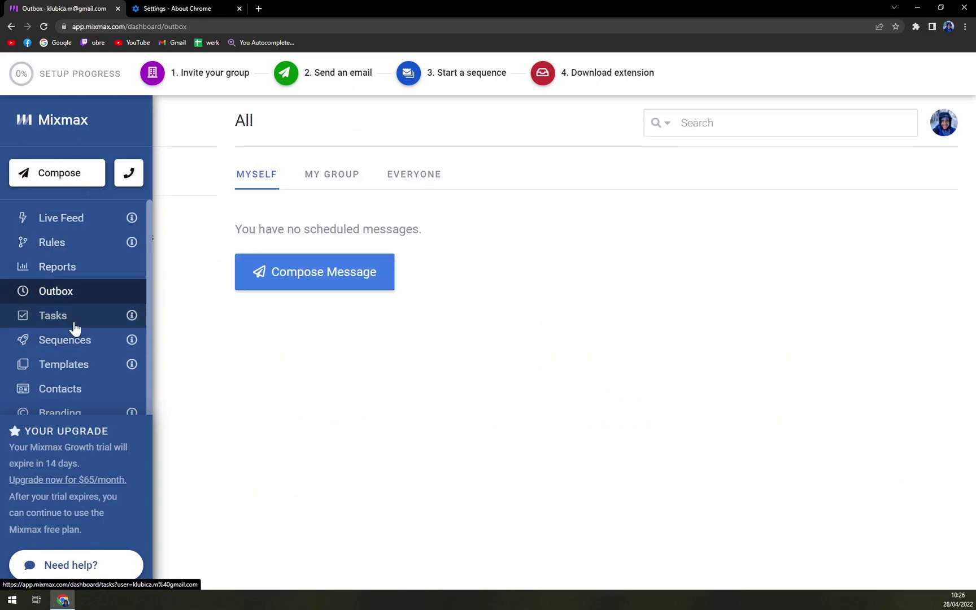
pyautogui.click(74, 326)
pyautogui.click(87, 367)
pyautogui.scroll(-1, 82, 350)
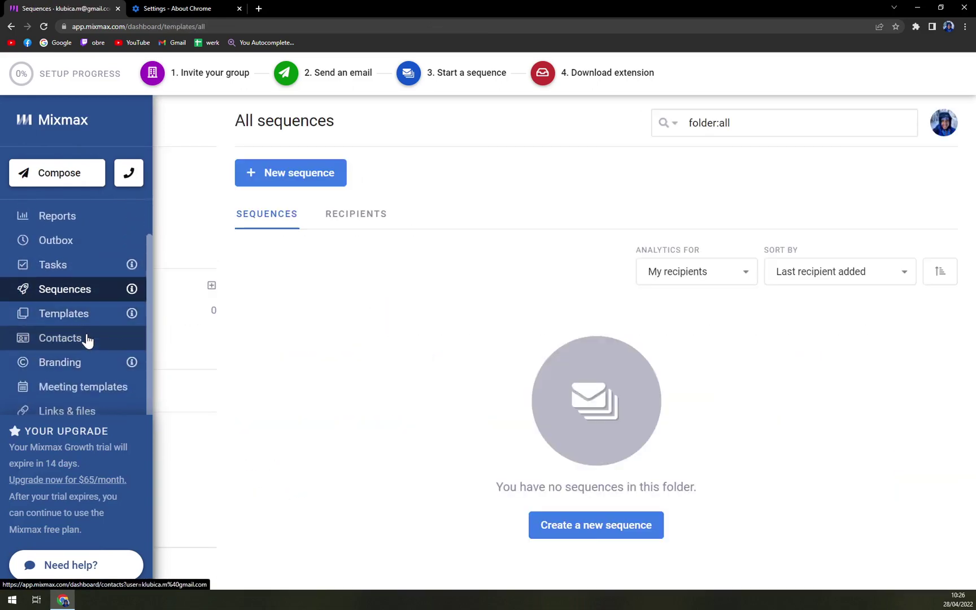
pyautogui.click(87, 338)
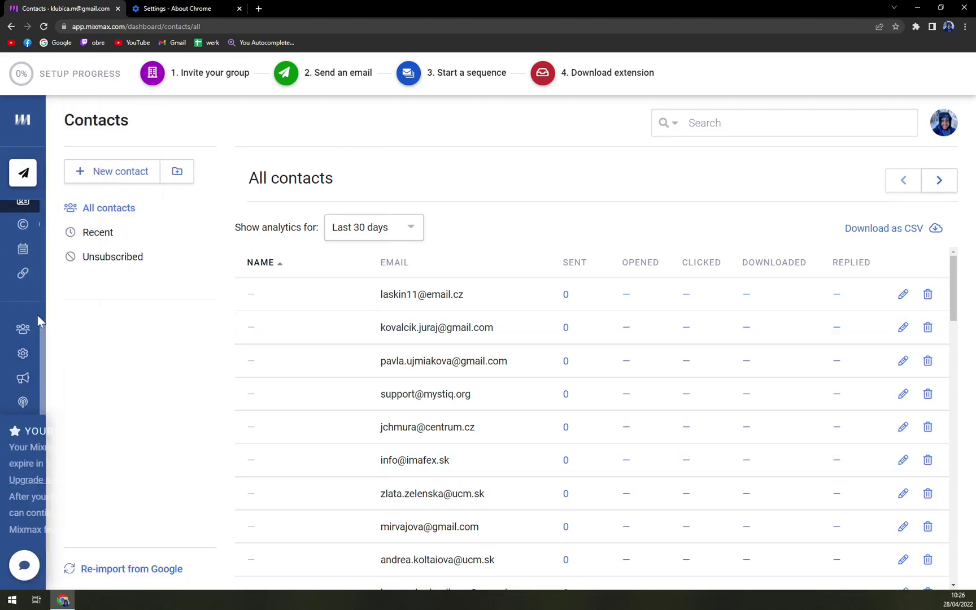
pyautogui.moveTo(23, 328)
pyautogui.click(29, 364)
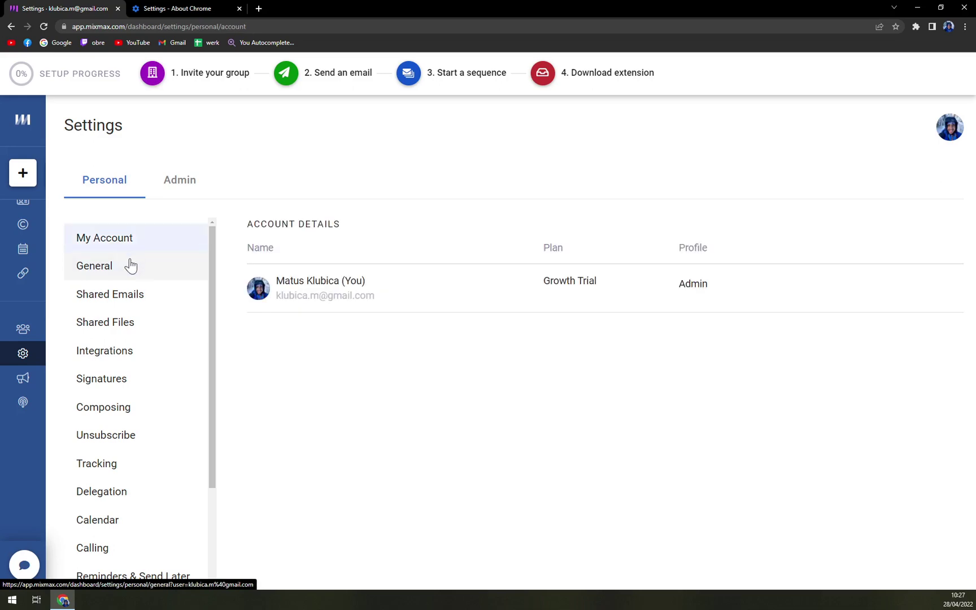
# - Browse General, Shared Emails, Unsubscribe, Tracking and Delegation settings, then start a blank message
pyautogui.click(130, 266)
pyautogui.click(140, 304)
pyautogui.scroll(-1, 146, 323)
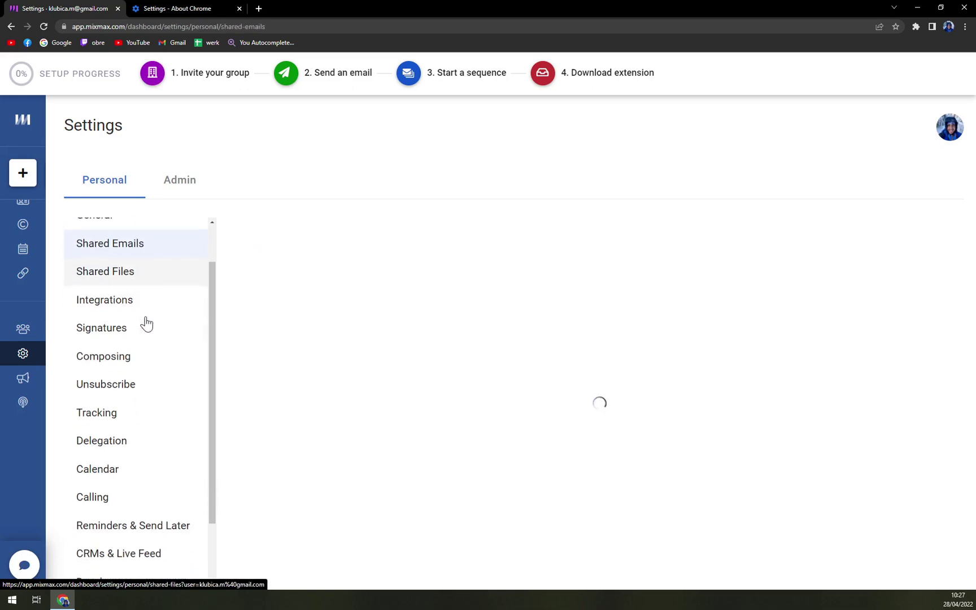
pyautogui.click(144, 398)
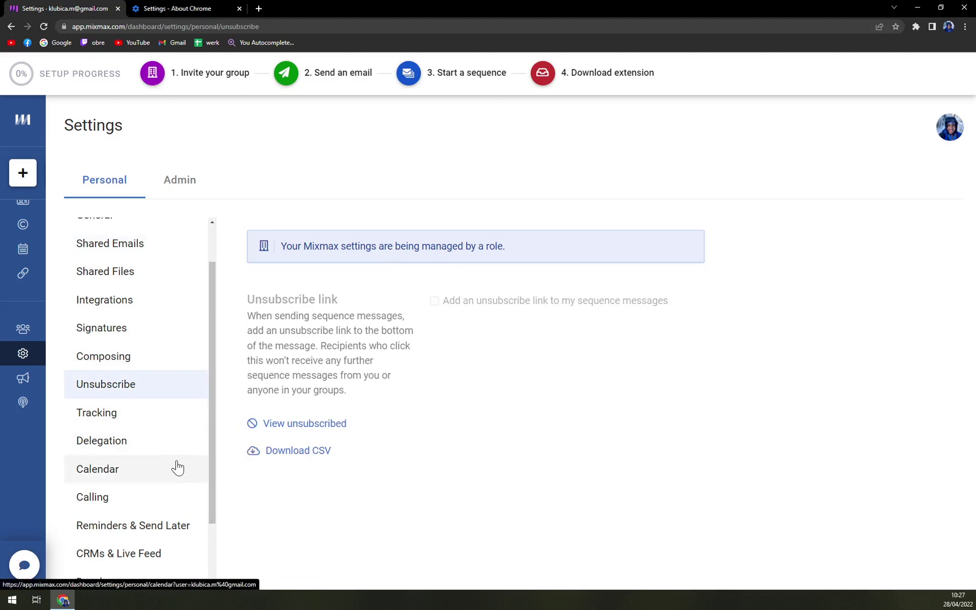
pyautogui.click(111, 419)
pyautogui.click(100, 439)
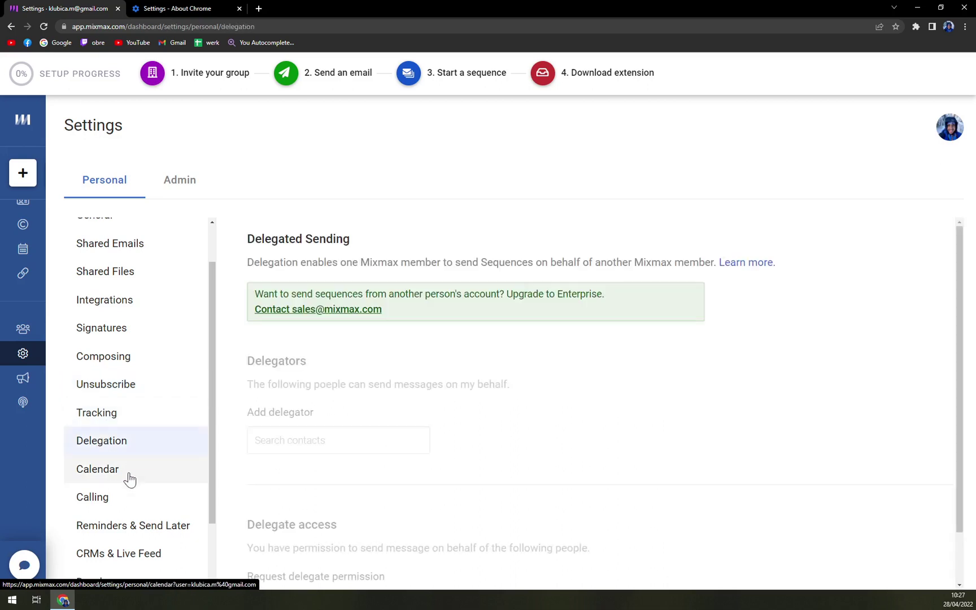
pyautogui.scroll(-2, 129, 479)
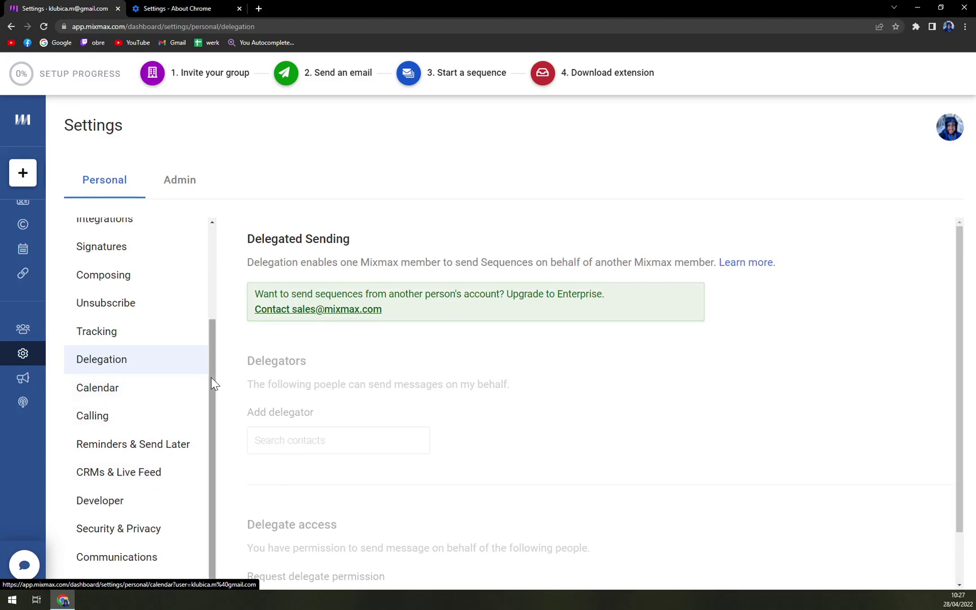
pyautogui.scroll(3, 213, 364)
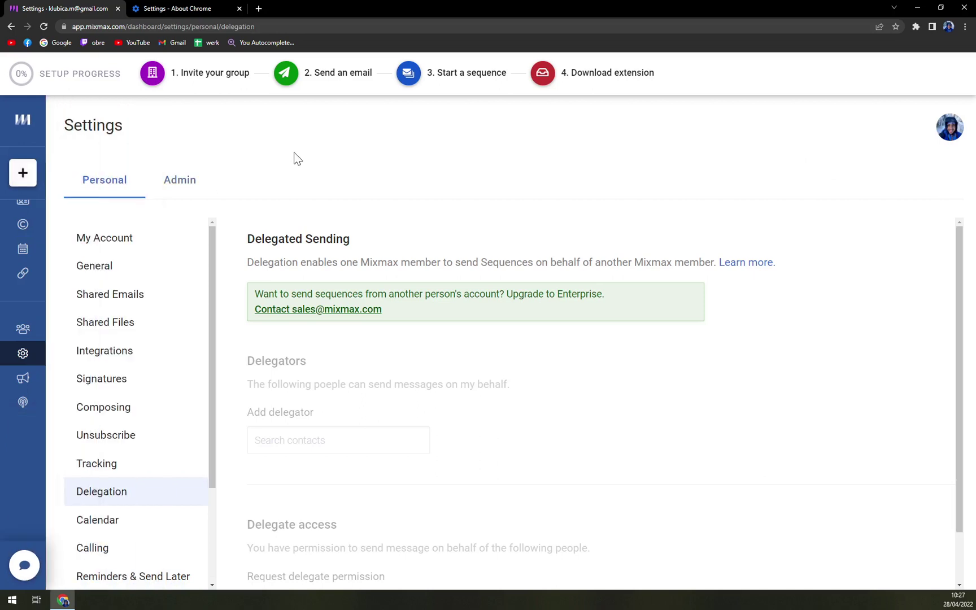
pyautogui.click(60, 175)
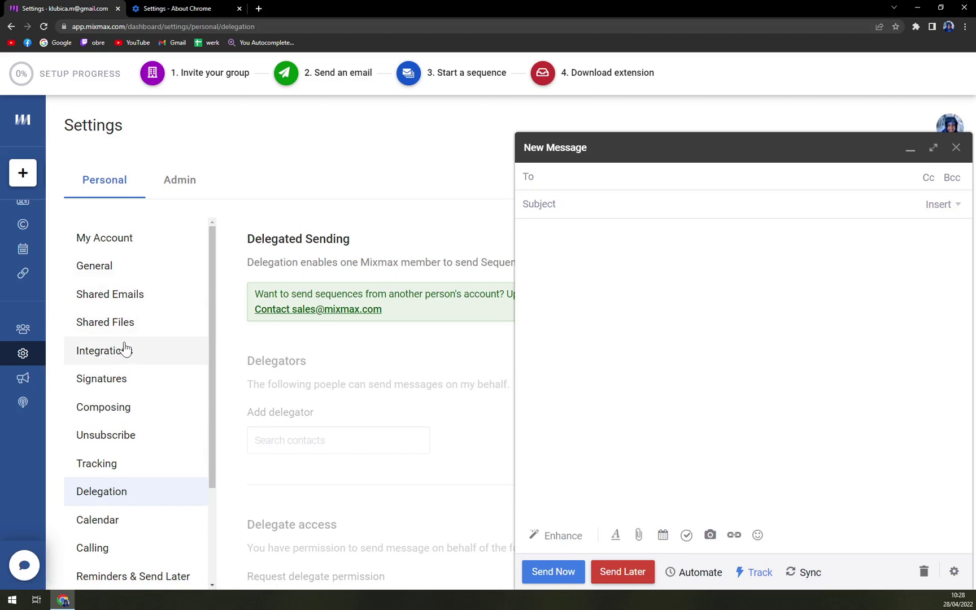
# - Revisit Unsubscribe, close the empty draft, and switch to the Admin Members list
pyautogui.scroll(-2, 99, 367)
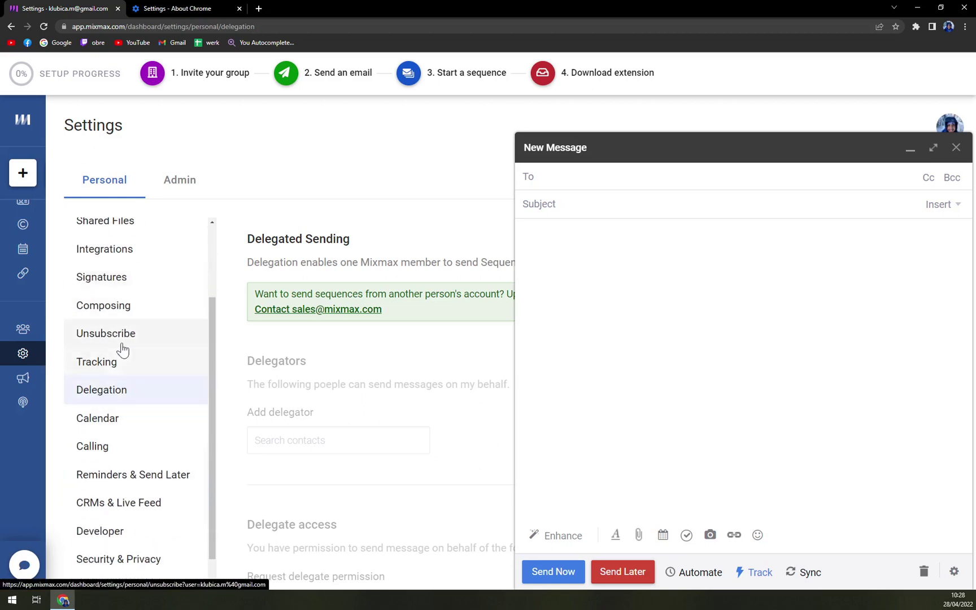
pyautogui.click(121, 339)
pyautogui.click(956, 148)
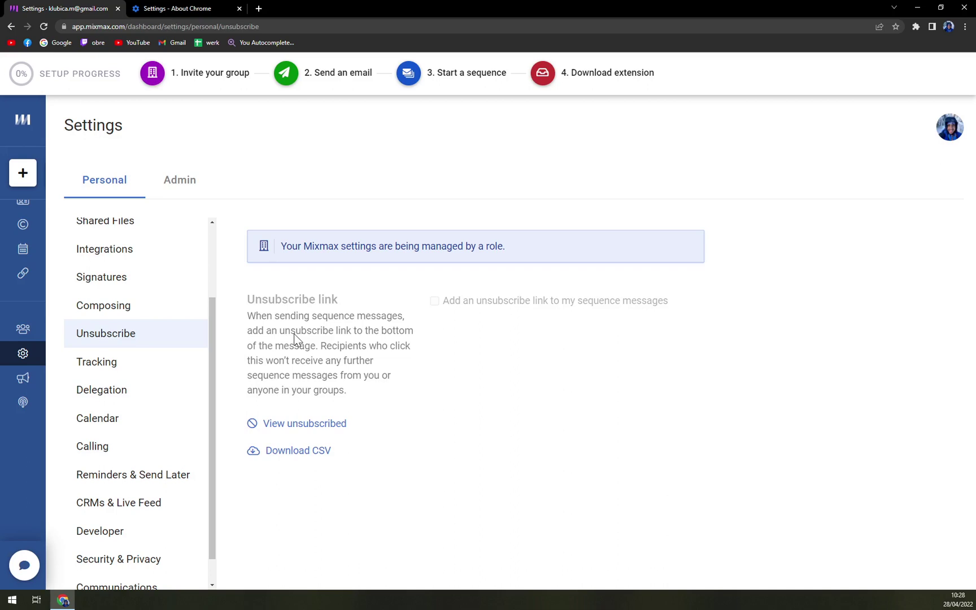
pyautogui.click(181, 183)
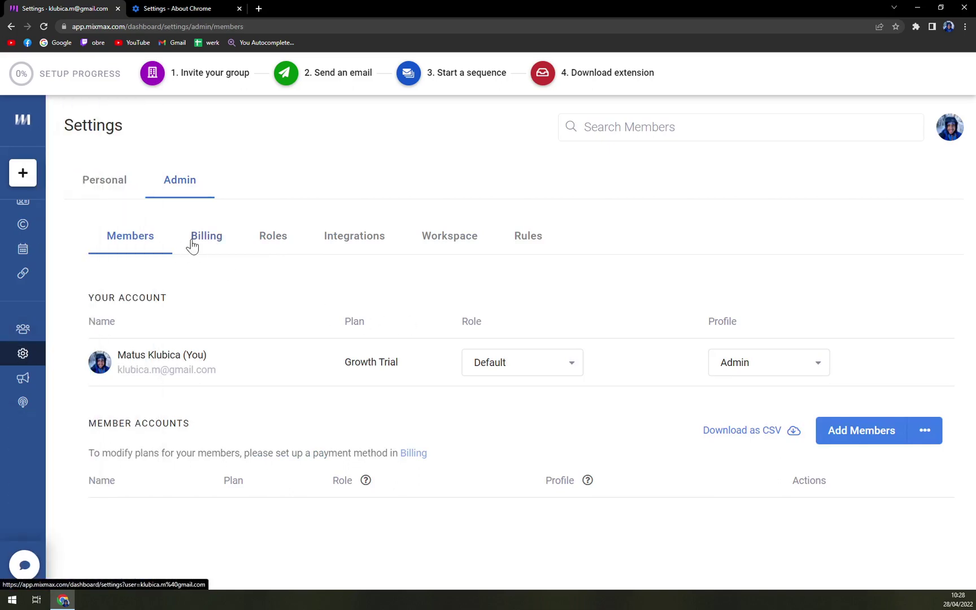
# - Open the Admin Billing tab to confirm no billing history or payment method exists yet
pyautogui.click(202, 249)
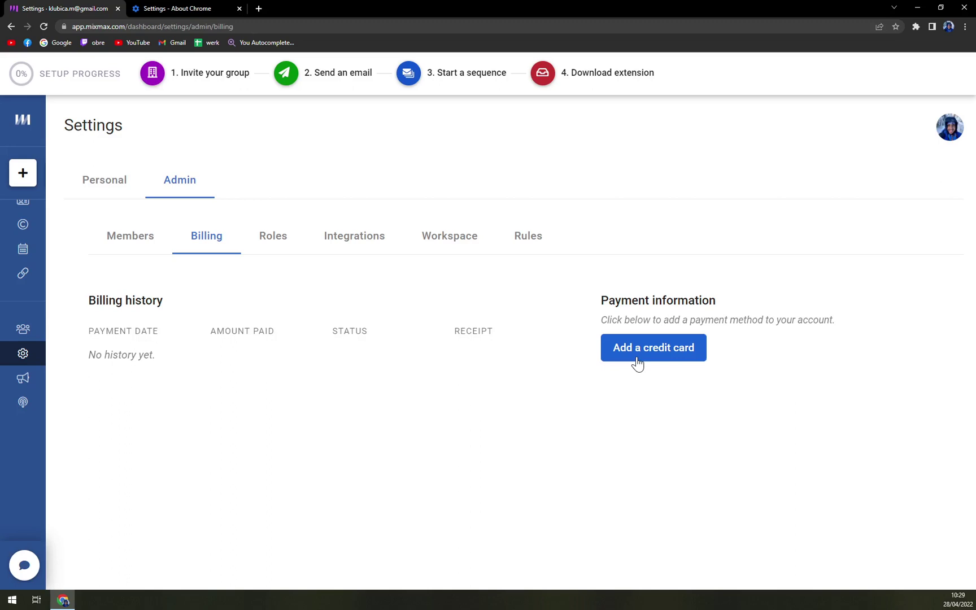
# - Browse the admin Roles, Integrations, Workspace and Rules tabs, ending back on Integrations
pyautogui.click(291, 248)
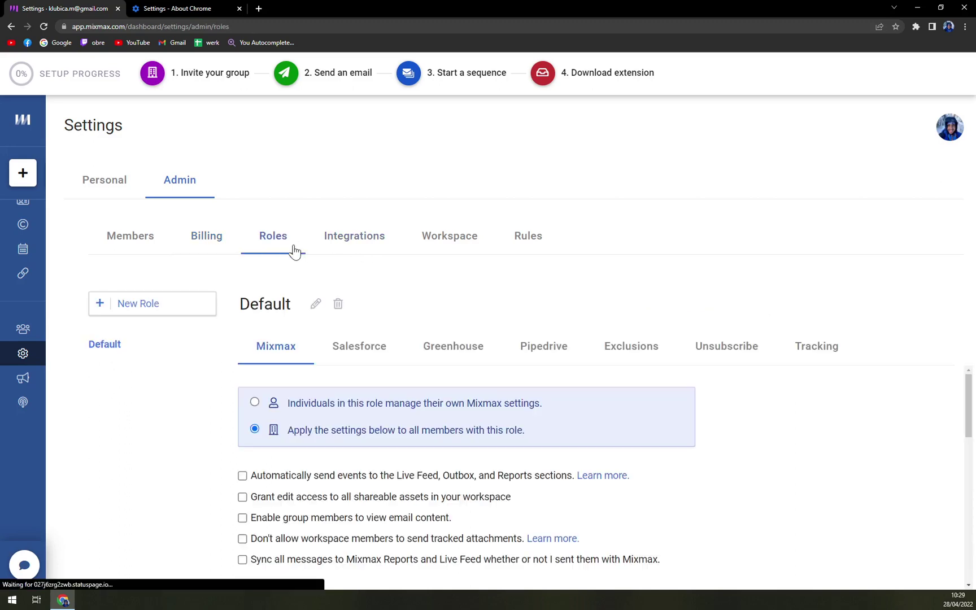
pyautogui.click(383, 242)
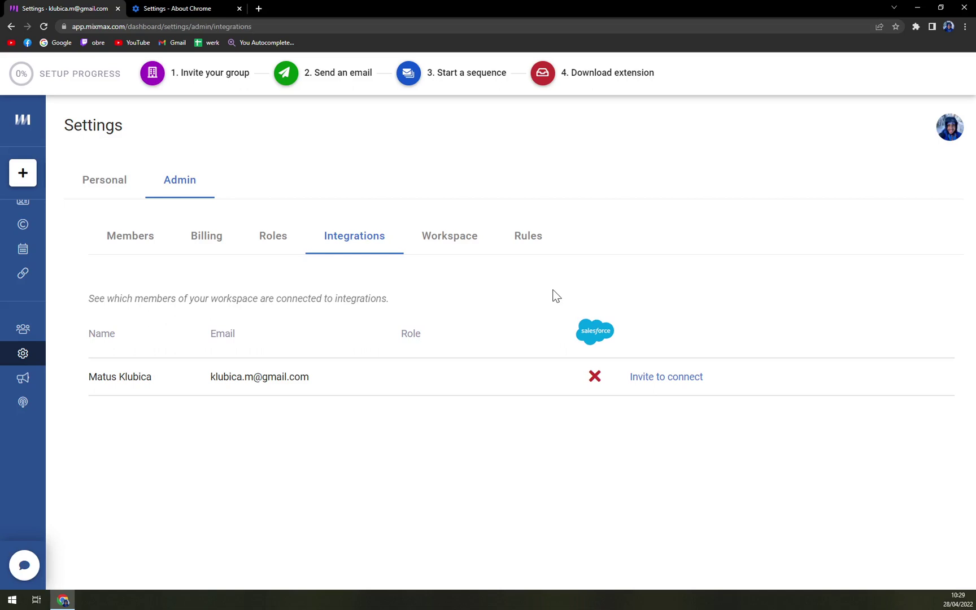
pyautogui.click(422, 237)
pyautogui.click(520, 254)
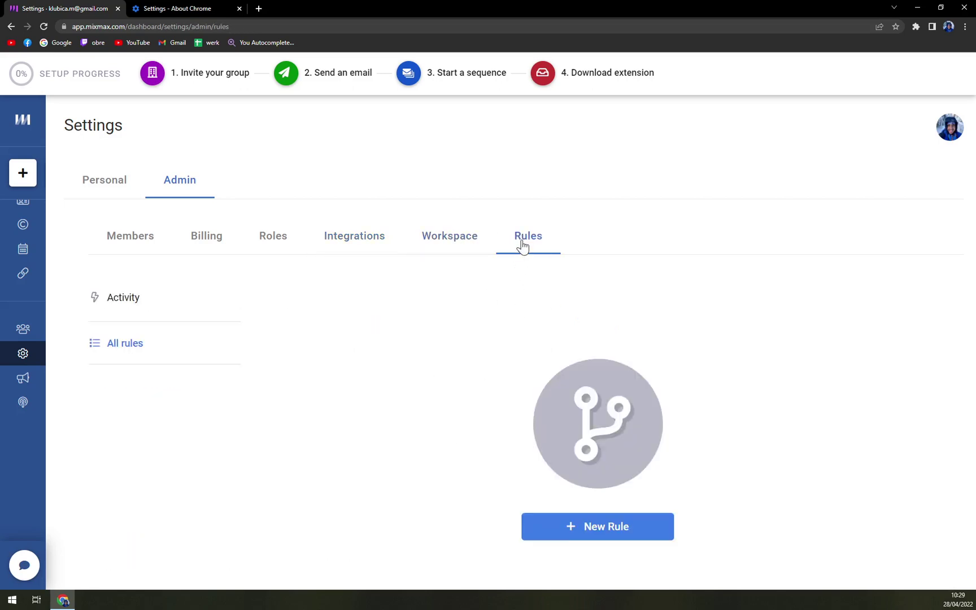
pyautogui.click(399, 242)
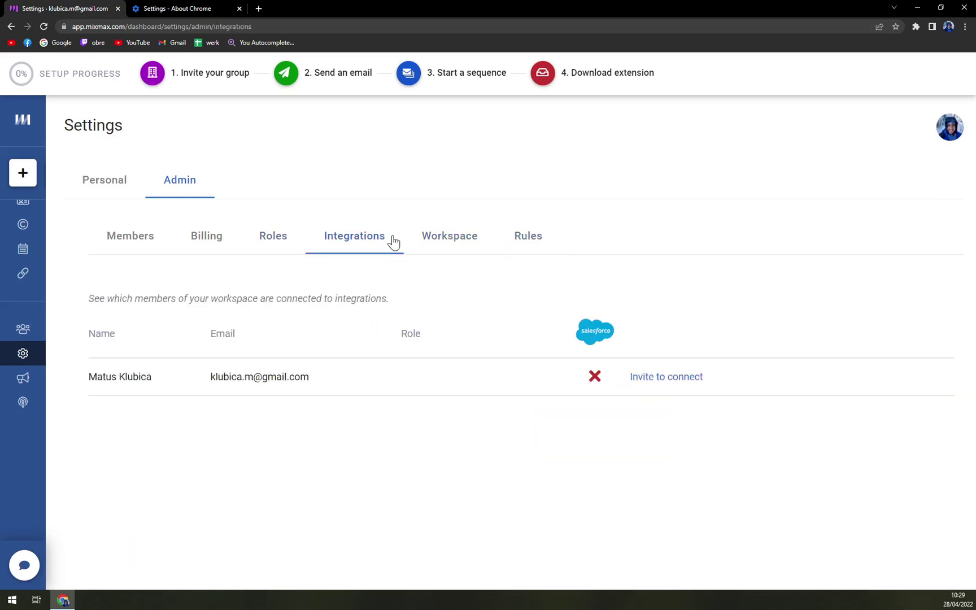